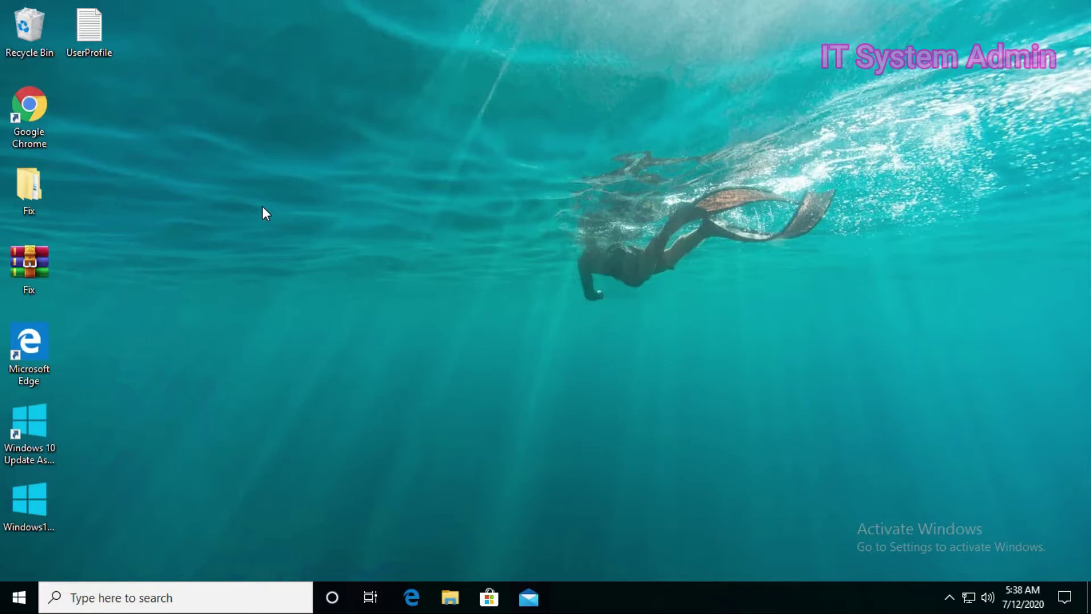
Open the Backup page of the Update & Security settings and add New Volume (E:) as the File History drive
left_click(19, 597)
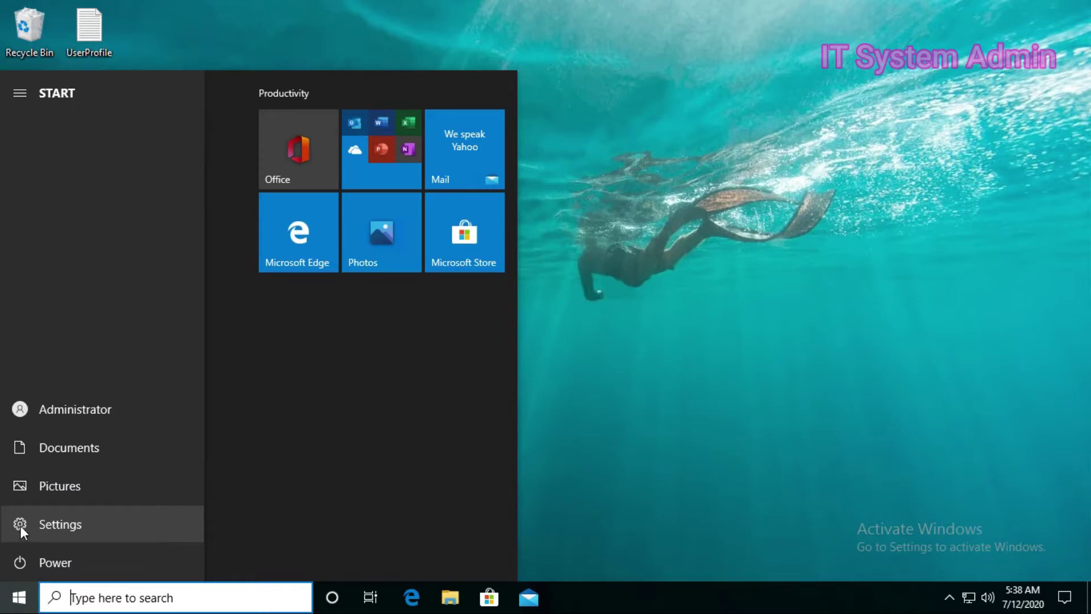
left_click(45, 523)
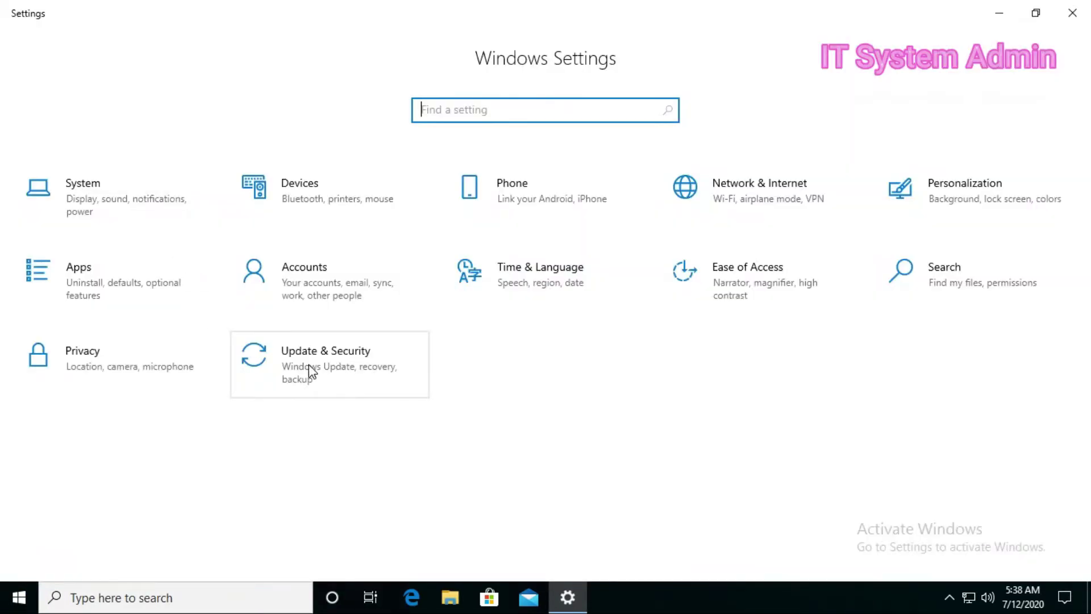
left_click(341, 368)
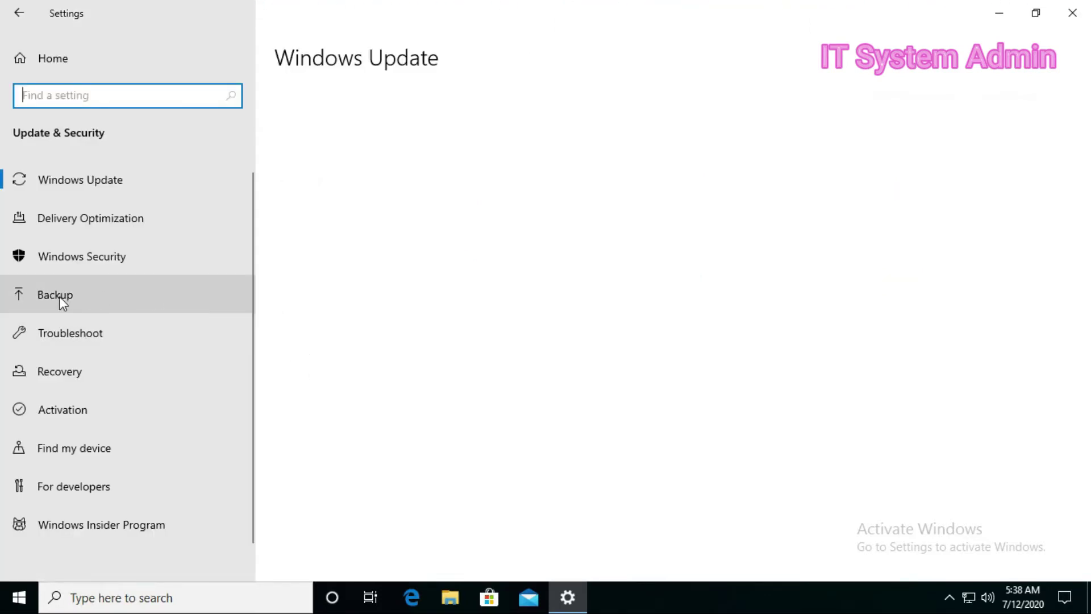
left_click(94, 294)
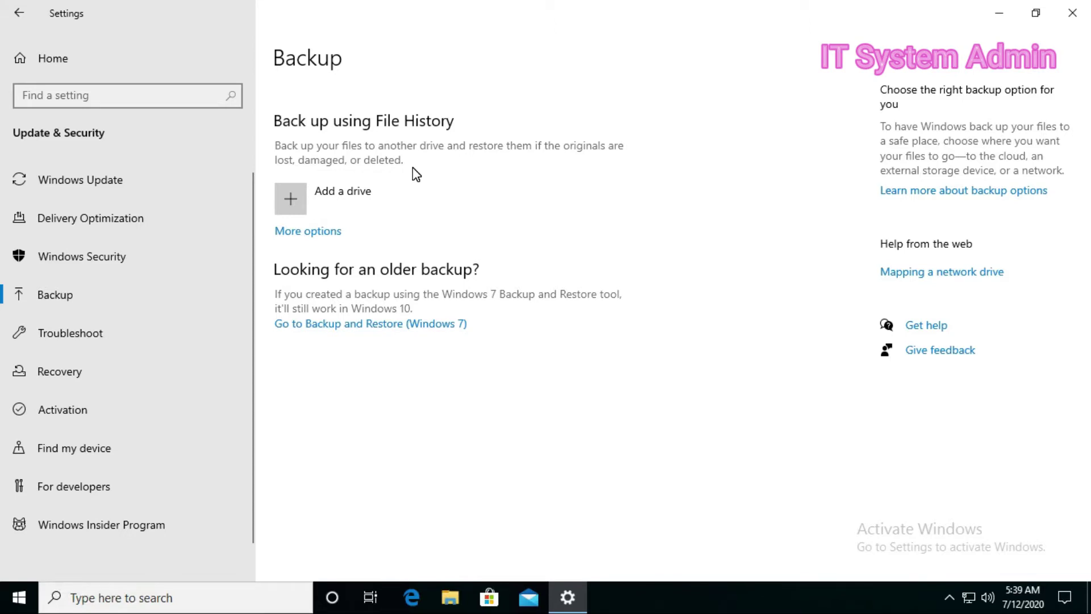
left_click(327, 196)
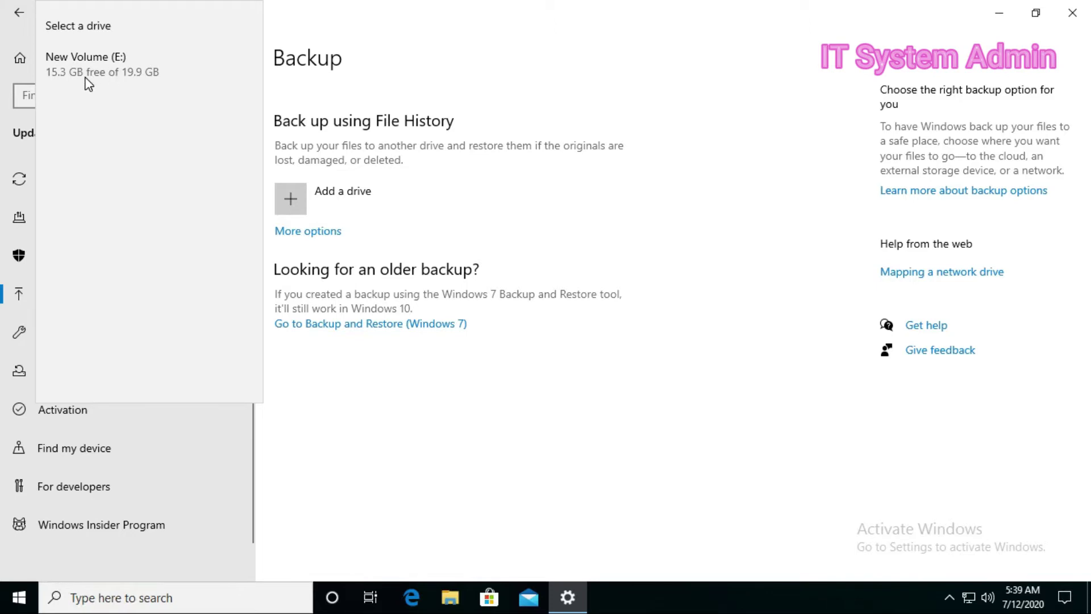
left_click(128, 73)
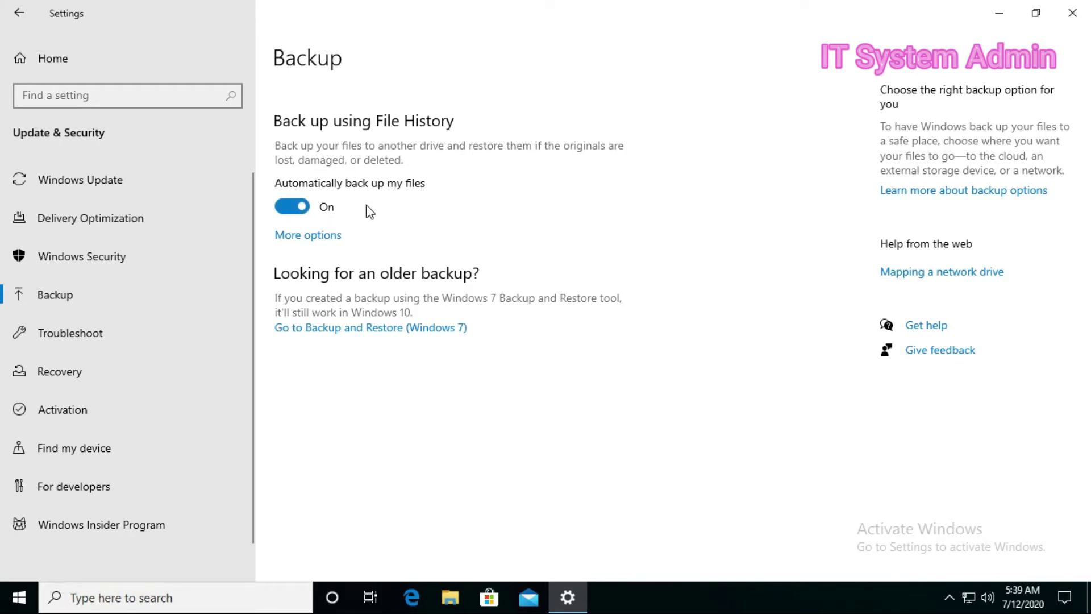
In the File History backup options, choose to back up files every hour and keep backups forever
left_click(292, 236)
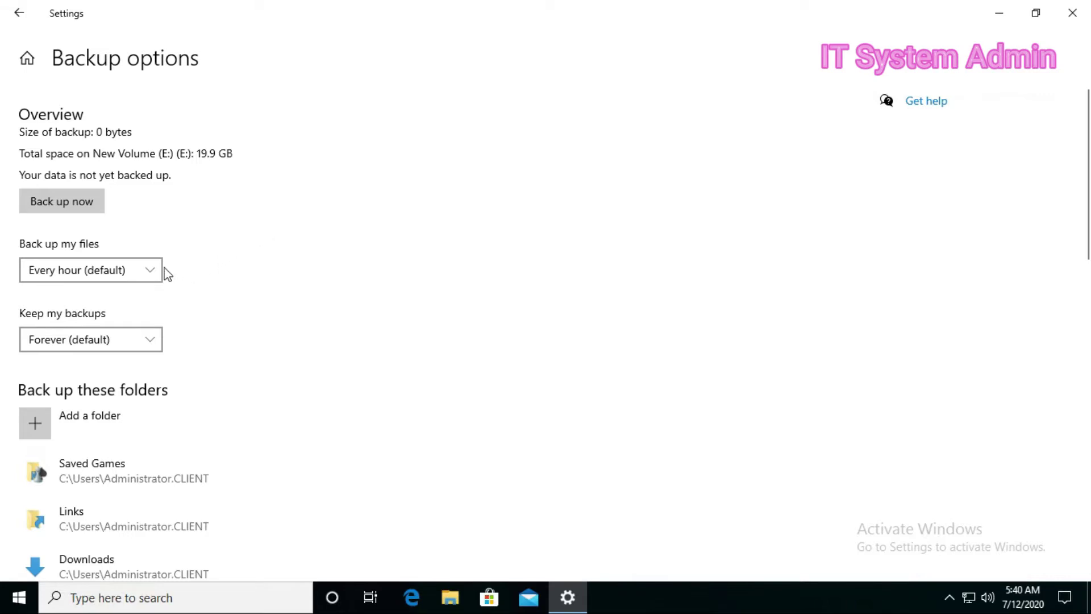
left_click(141, 267)
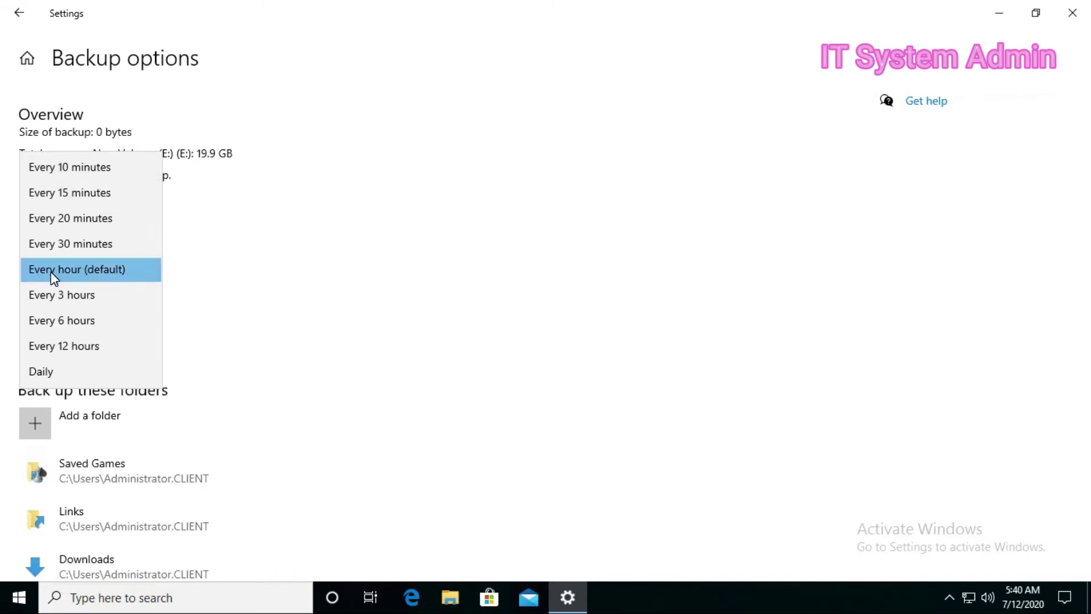
left_click(116, 273)
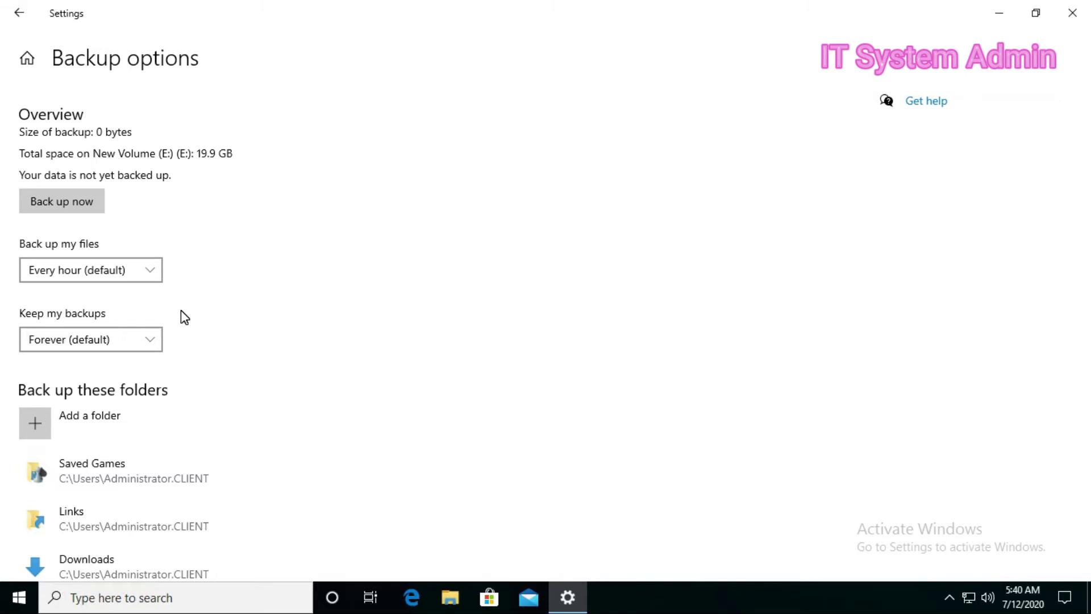
left_click(117, 340)
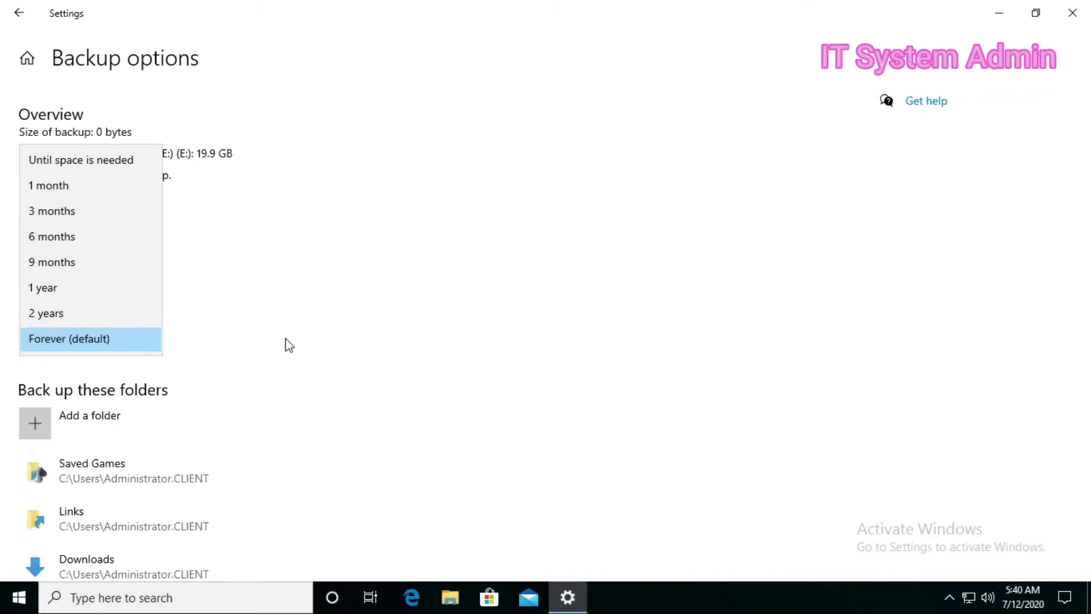
left_click(96, 347)
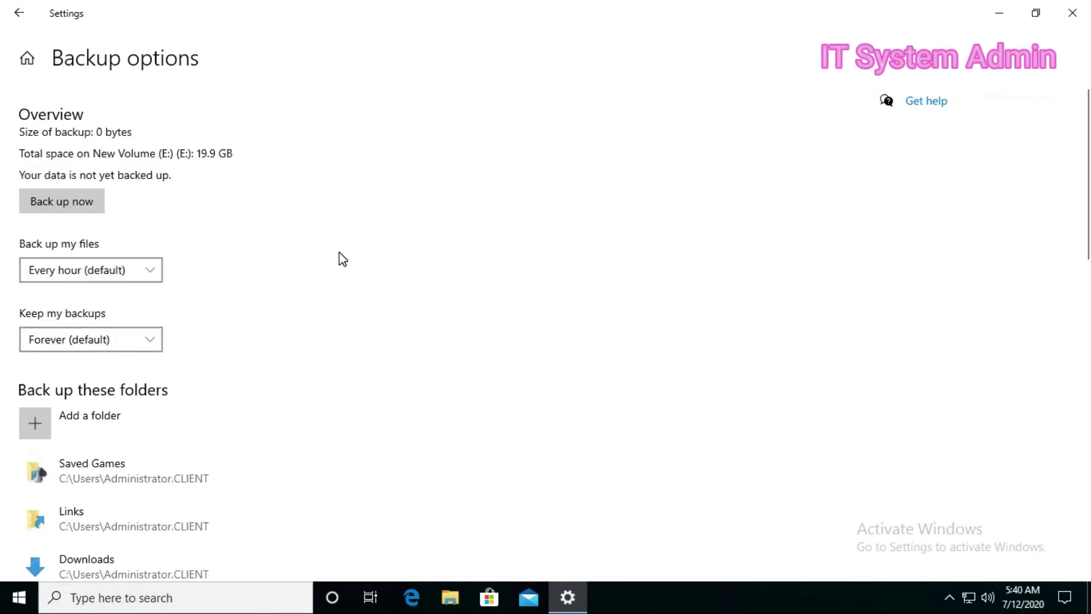
Add the OneDrive folder from C:\Users\Wanderland to the folders being backed up
scroll(338, 257, "down", 3)
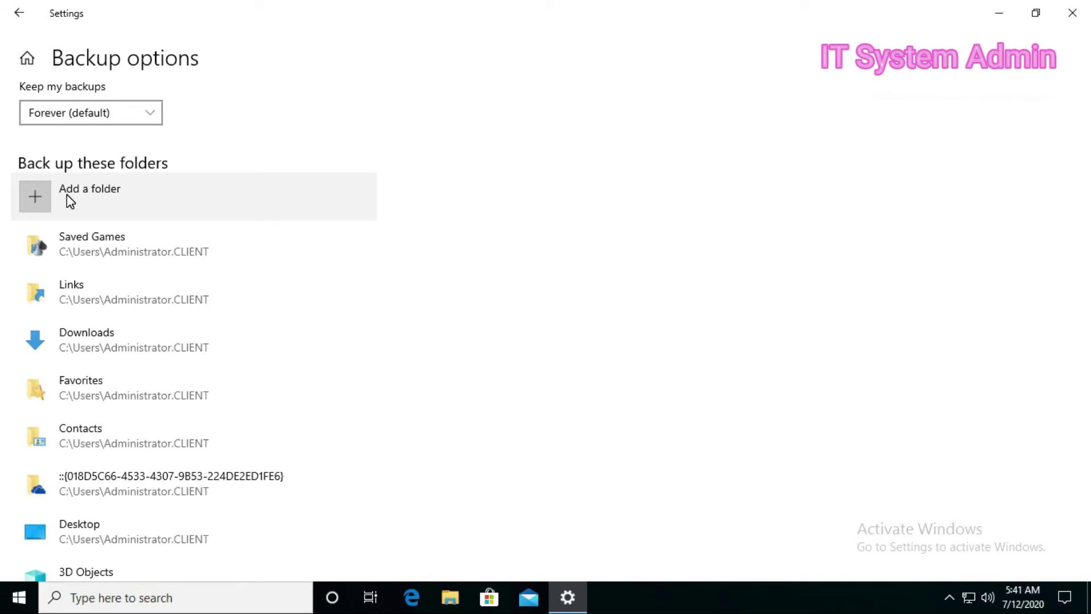
scroll(560, 200, "down", 1)
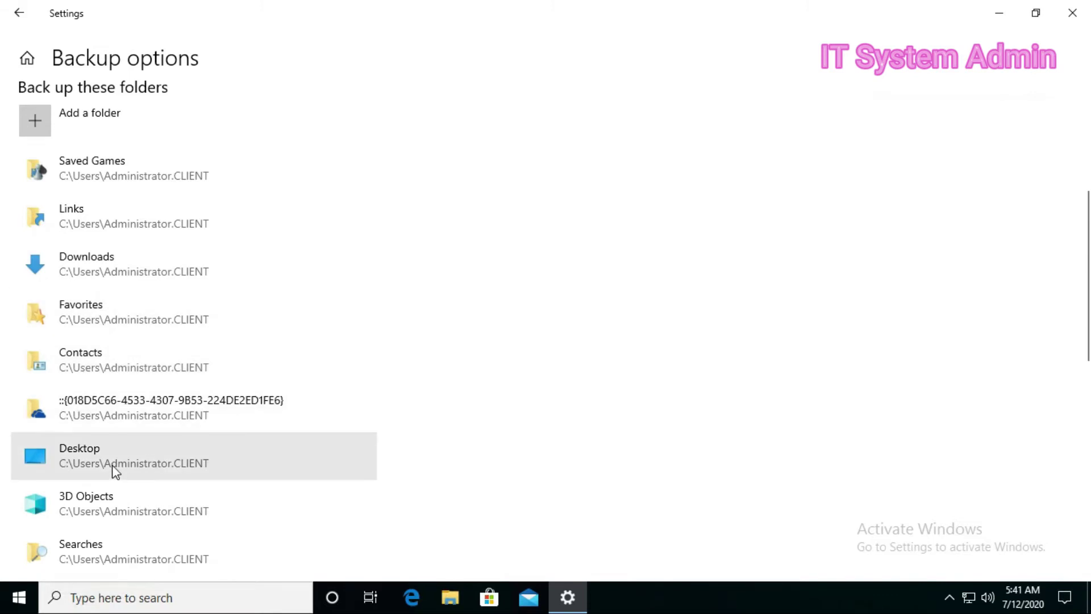
scroll(479, 297, "down", 5)
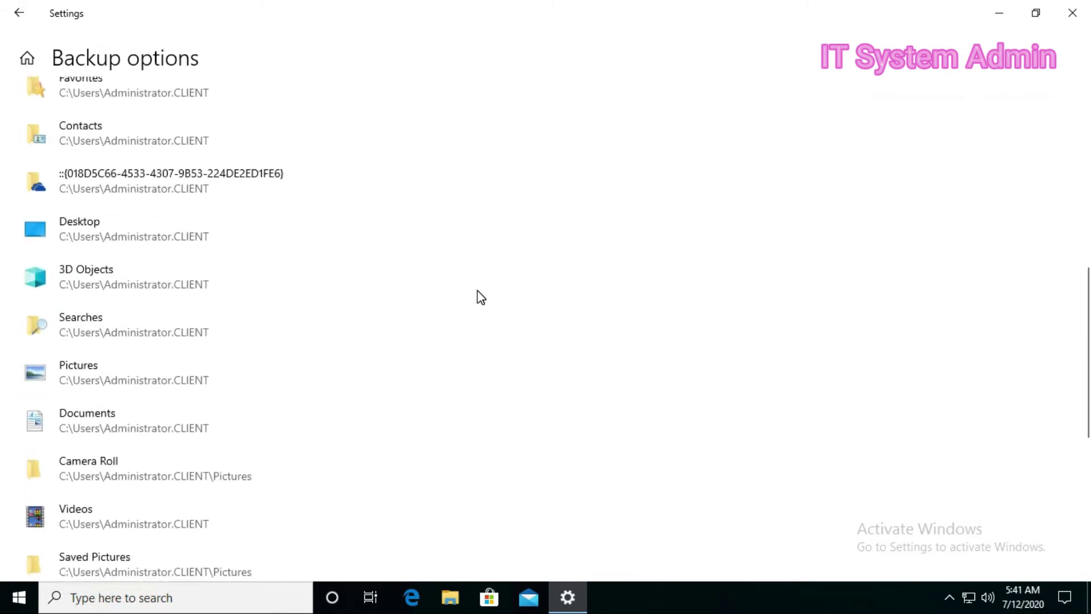
scroll(480, 296, "down", 5)
scroll(474, 293, "up", 15)
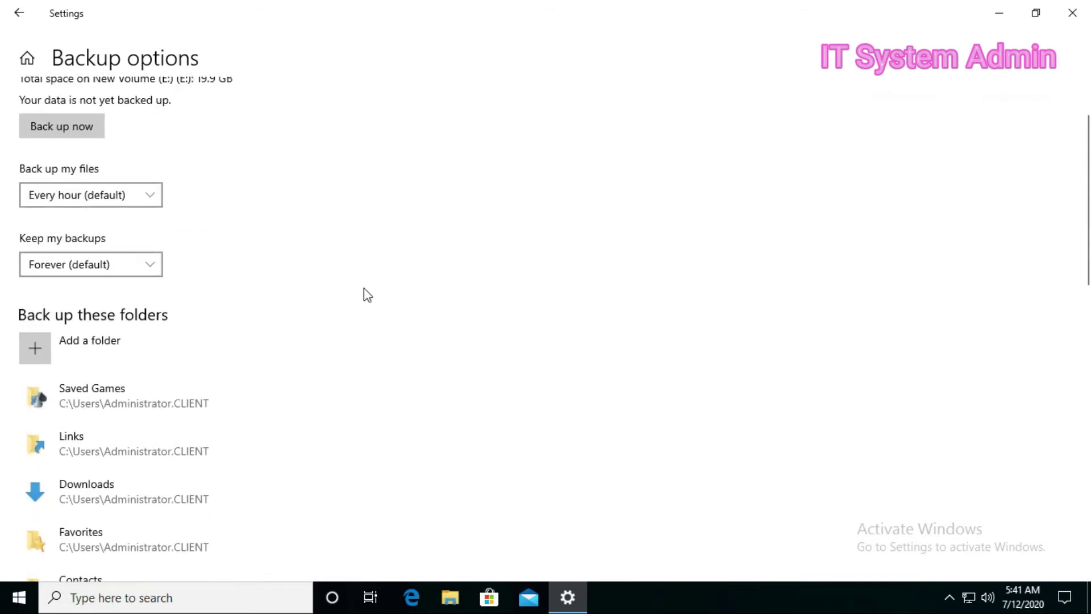
left_click(65, 346)
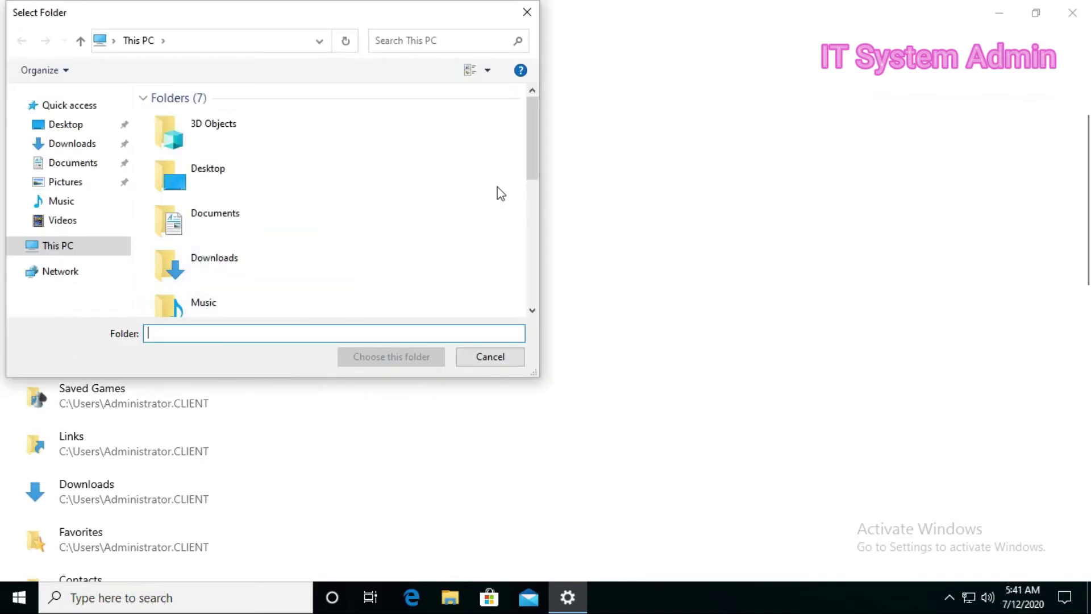
left_click_drag(530, 138, 533, 248)
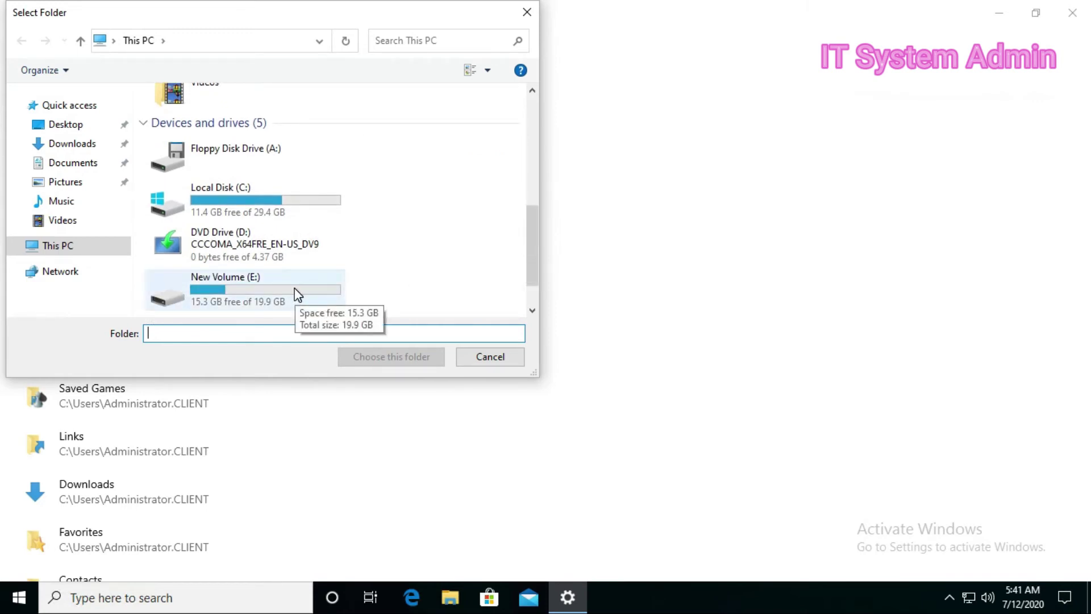
double_click(286, 207)
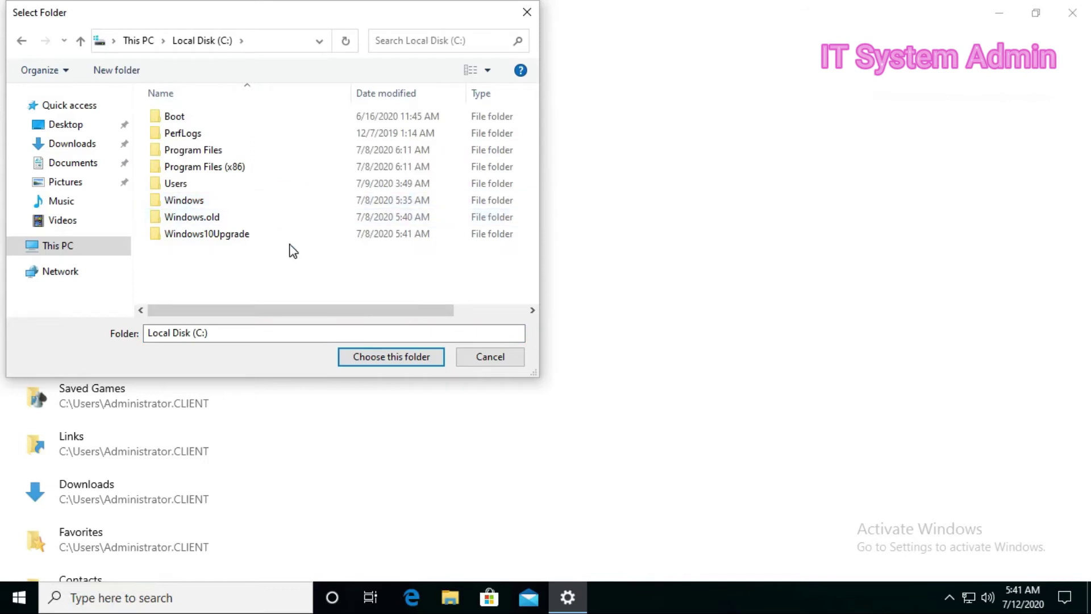
double_click(212, 183)
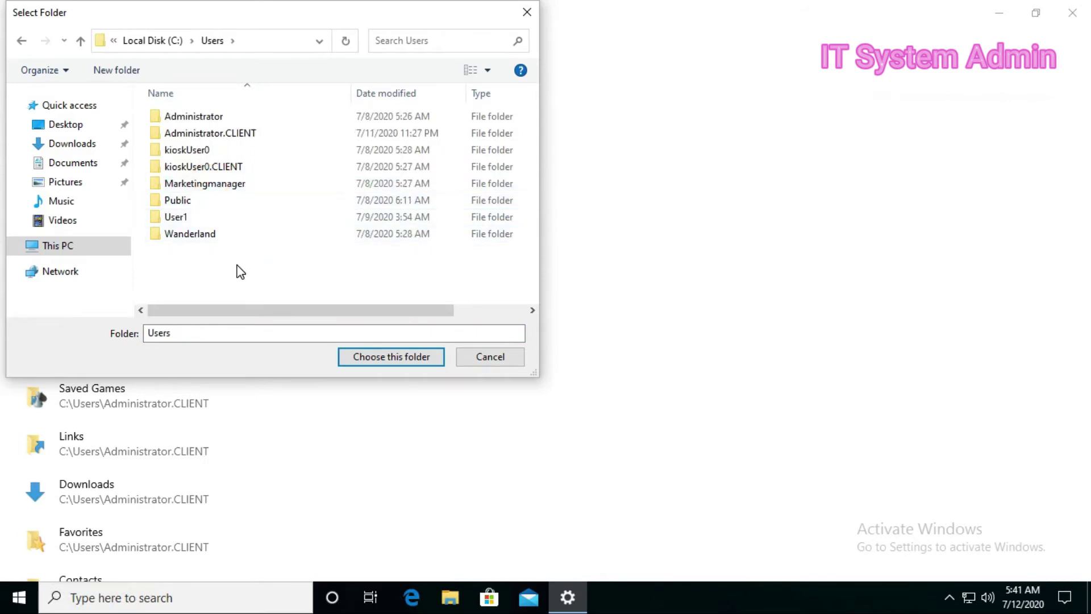
double_click(220, 234)
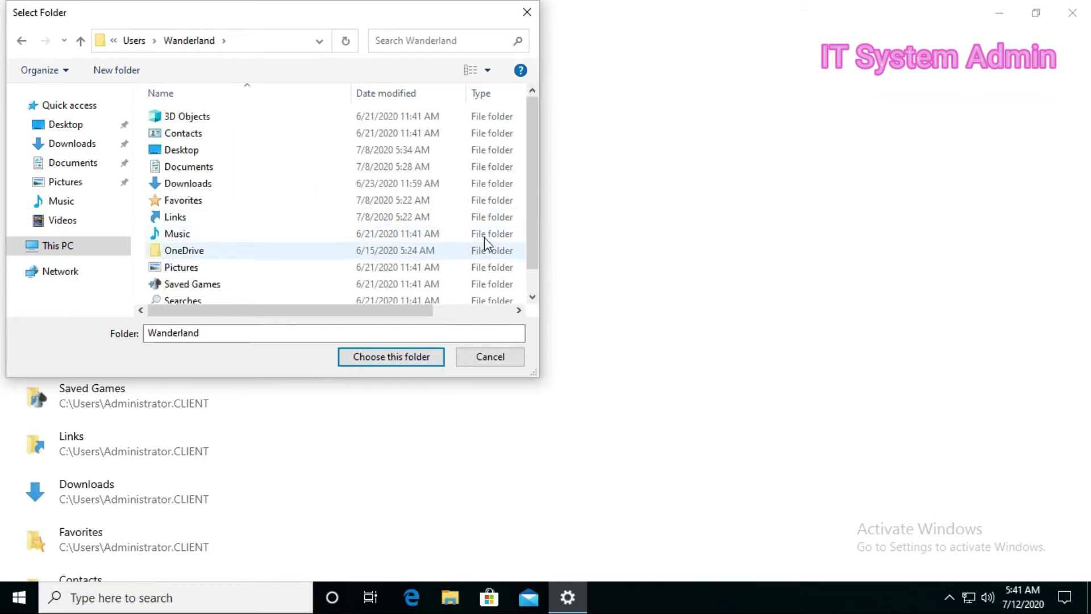
left_click(227, 250)
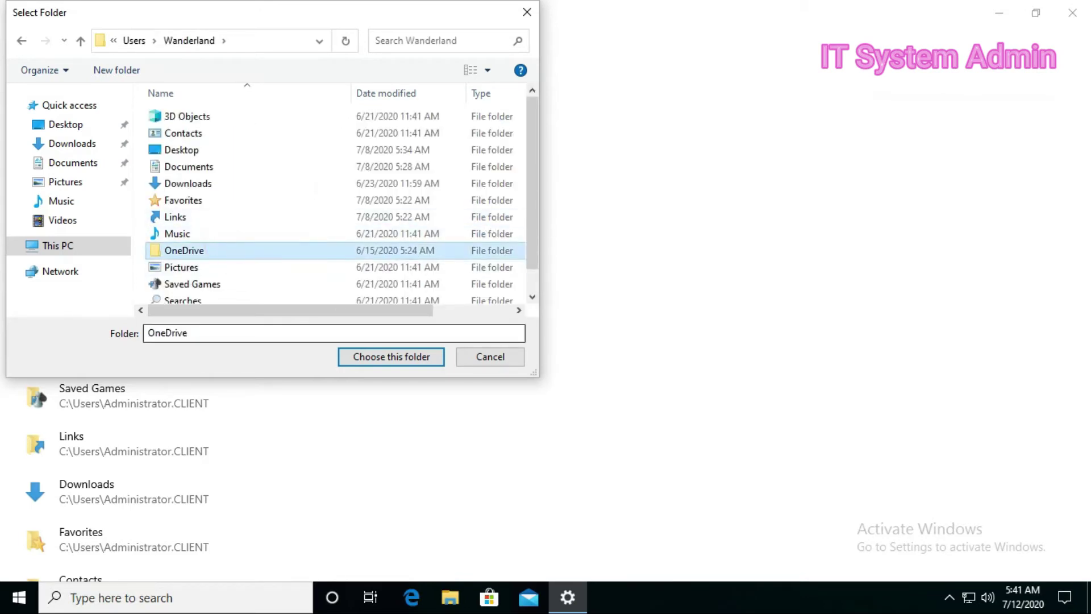
left_click(379, 357)
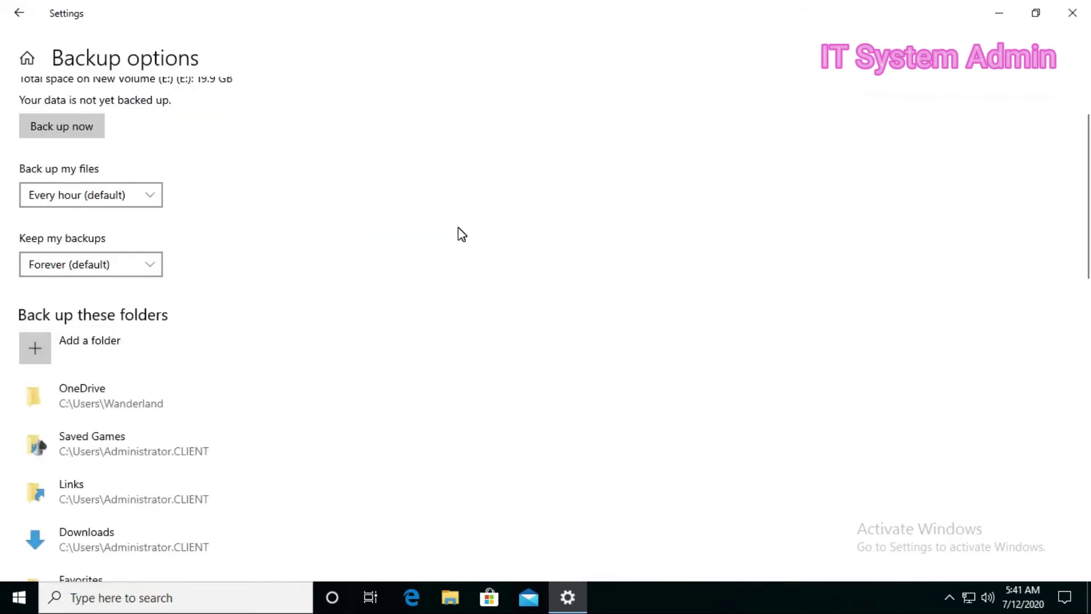
Remove the Saved Games folder from the list of backed-up folders
scroll(458, 233, "down", 2)
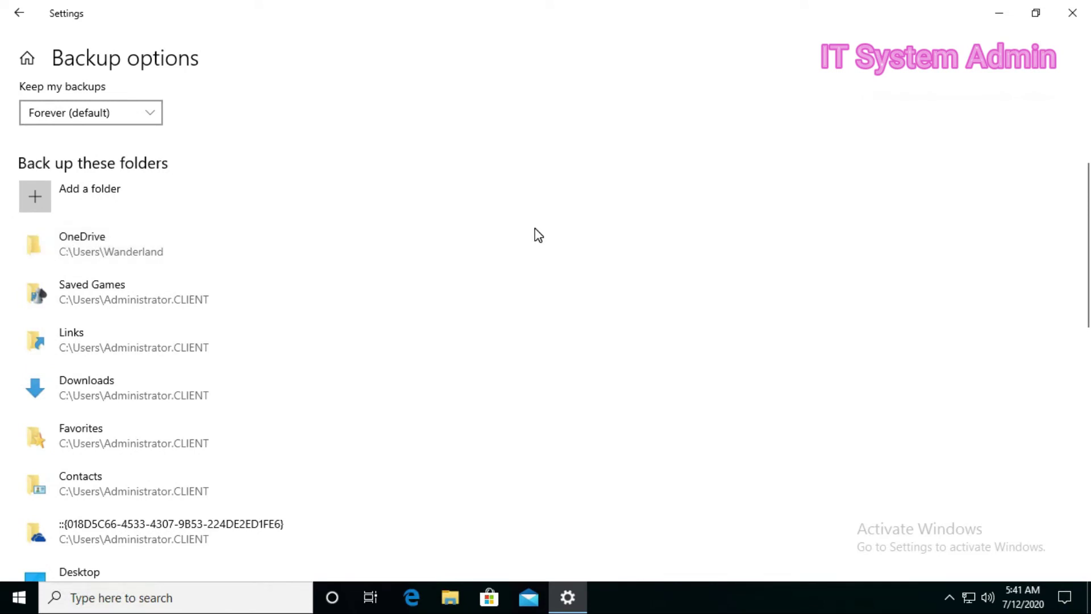
scroll(538, 234, "down", 3)
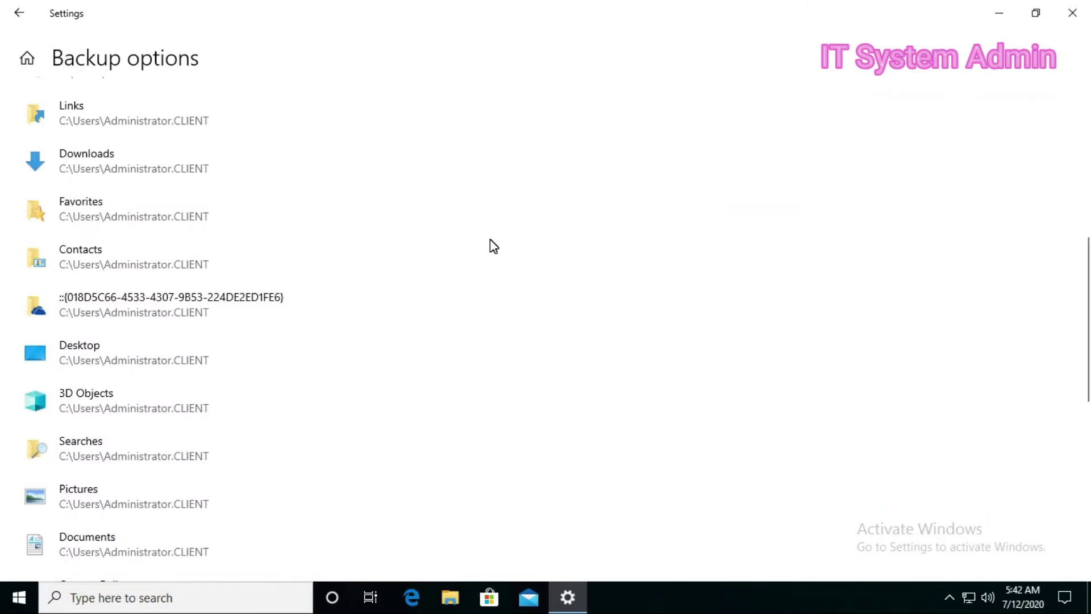
scroll(493, 246, "up", 2)
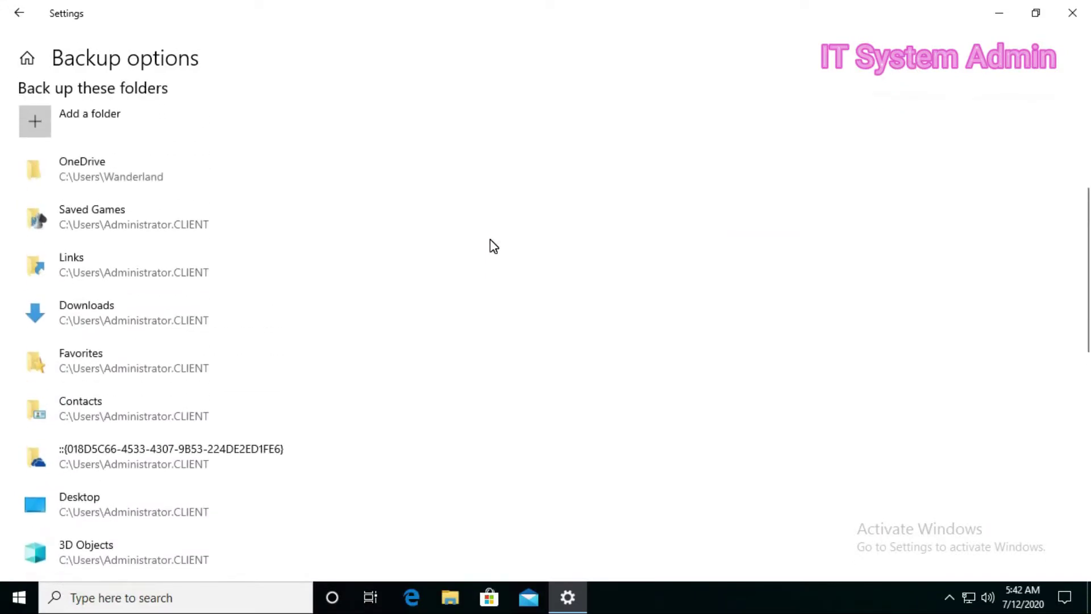
left_click(130, 213)
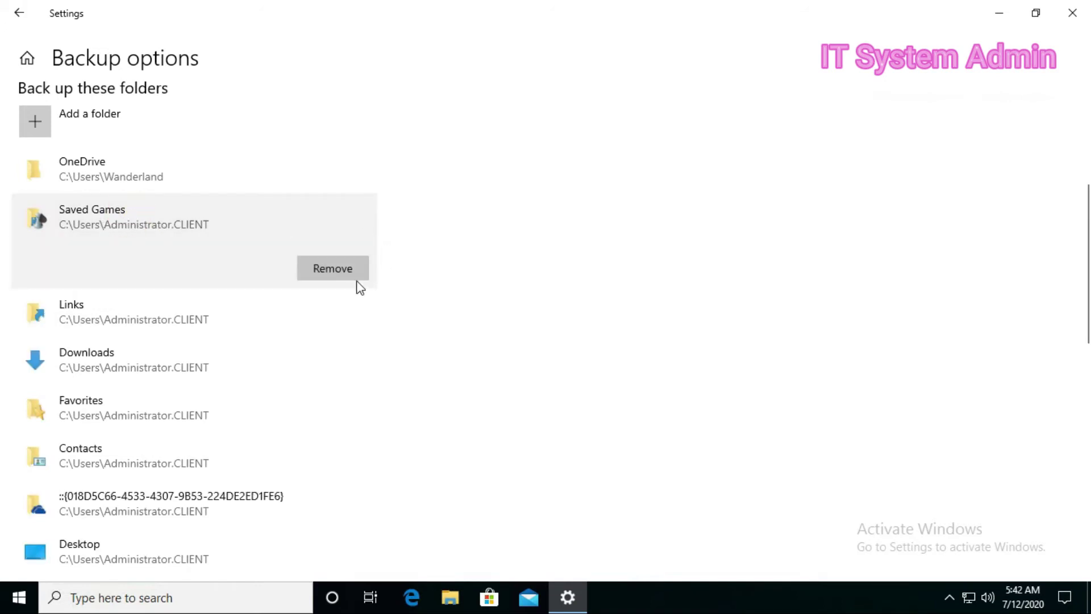
left_click(343, 275)
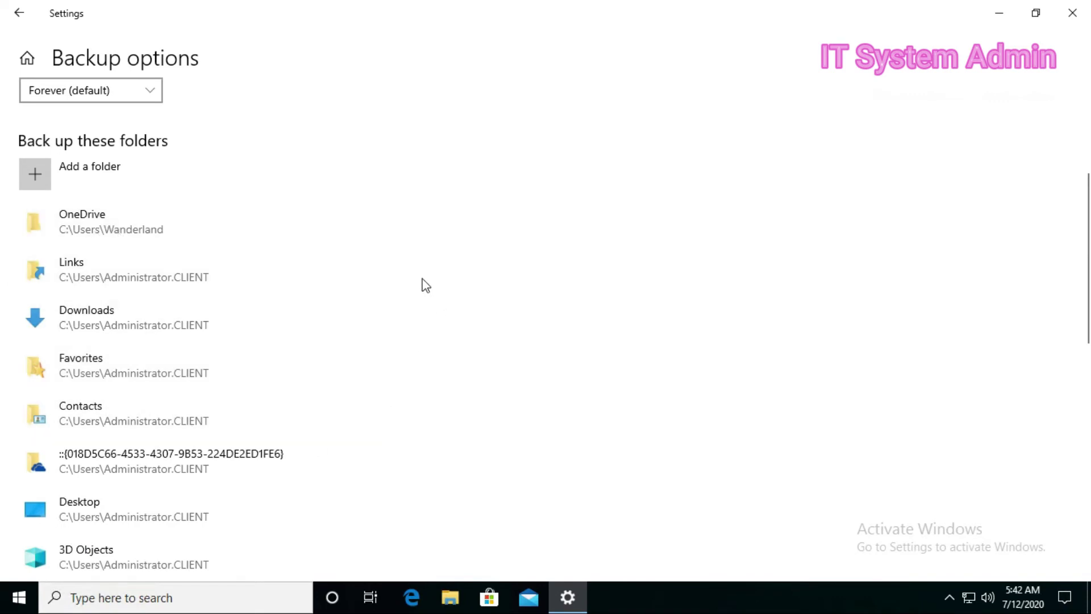
Review the list of backed-up folders and expand the Desktop entry to show its removal option
scroll(398, 276, "down", 3)
scroll(356, 268, "down", 8)
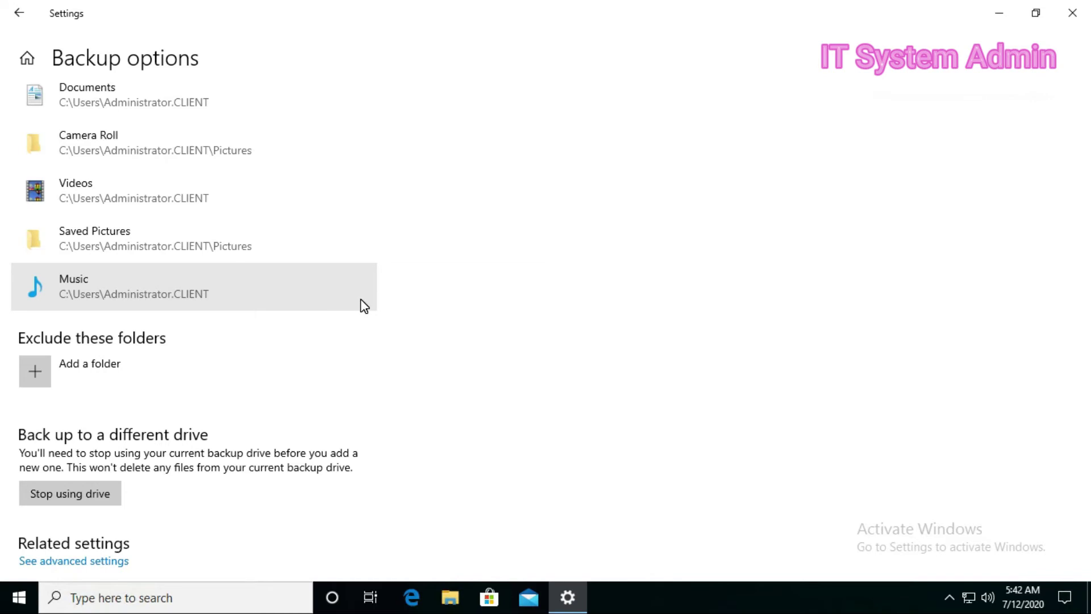
scroll(364, 305, "up", 10)
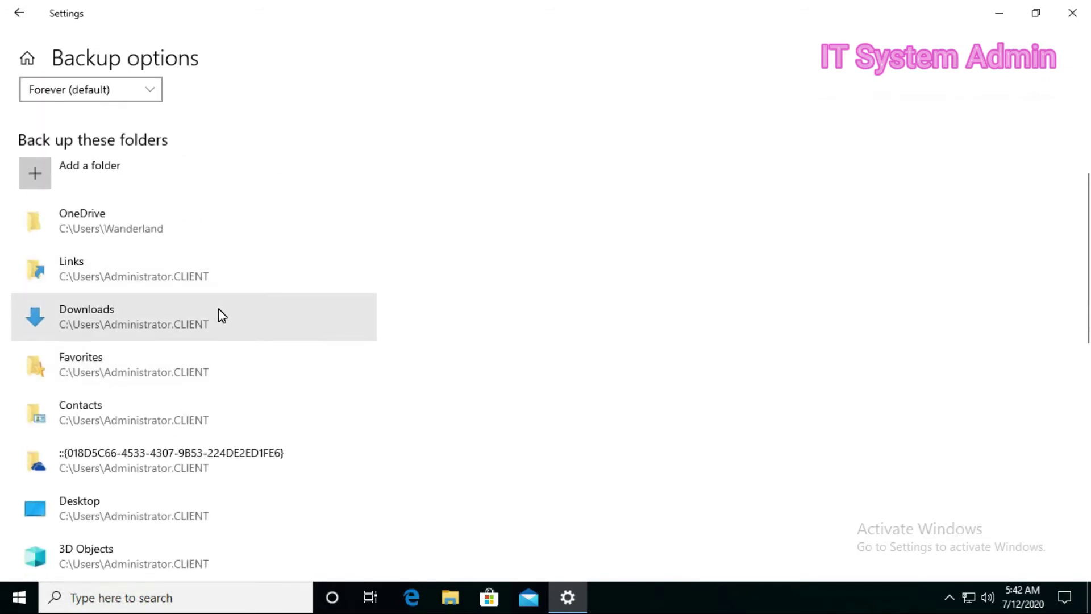
scroll(218, 310, "down", 3)
left_click(150, 362)
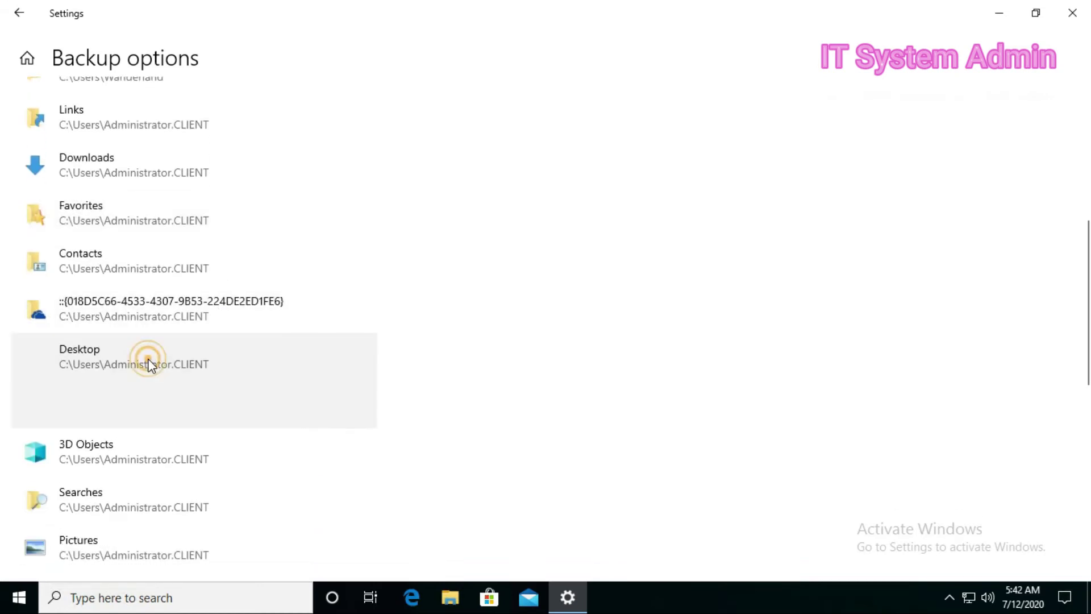
left_click(563, 299)
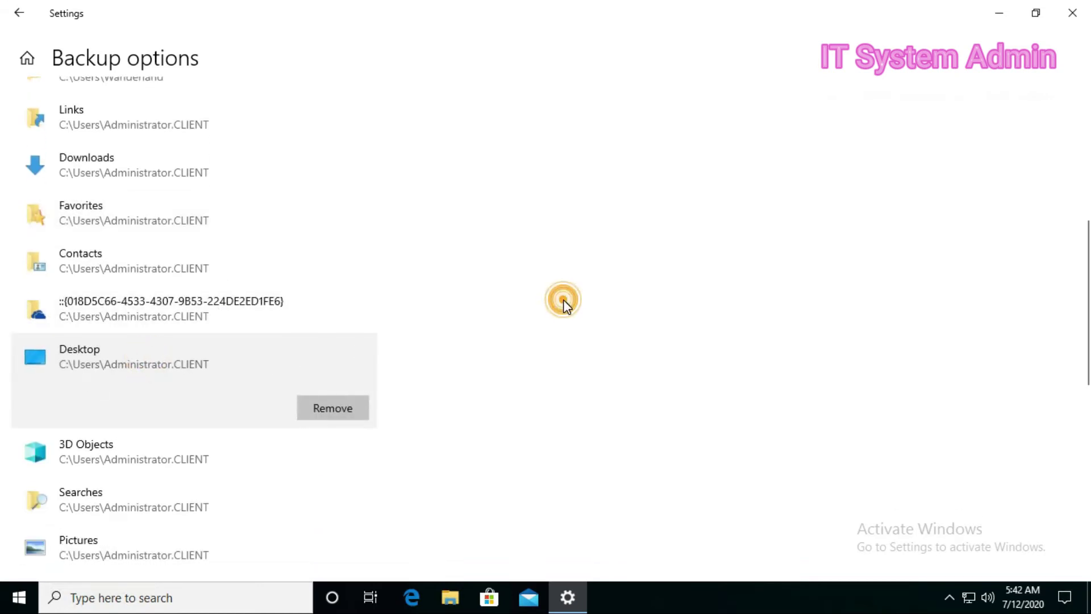
left_click(514, 368)
Exclude the Fix folder on the administrator's Desktop from the File History backup
scroll(511, 325, "down", 5)
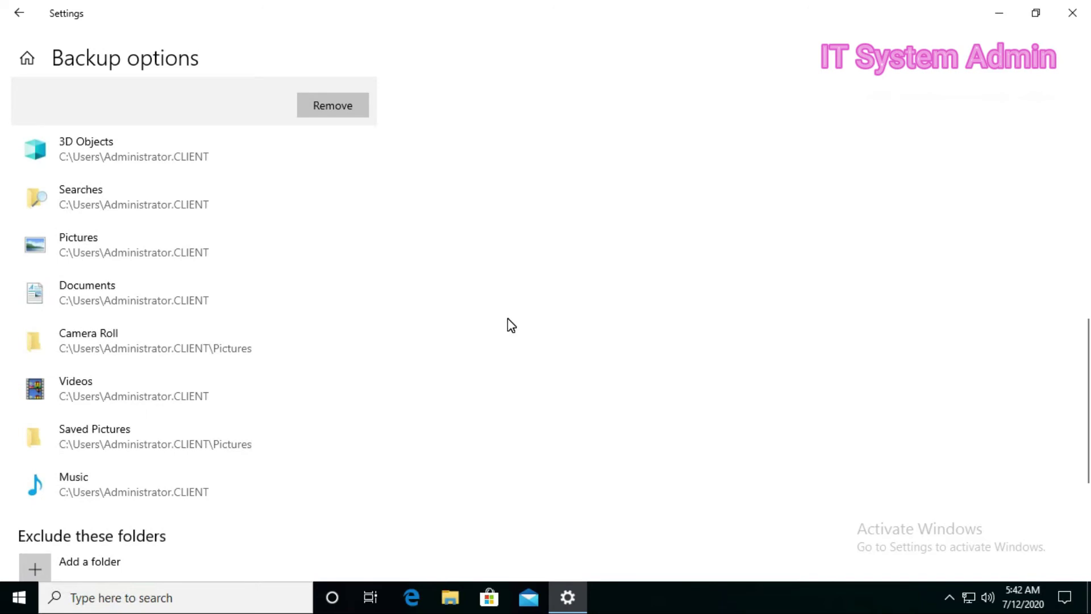
scroll(507, 319, "down", 4)
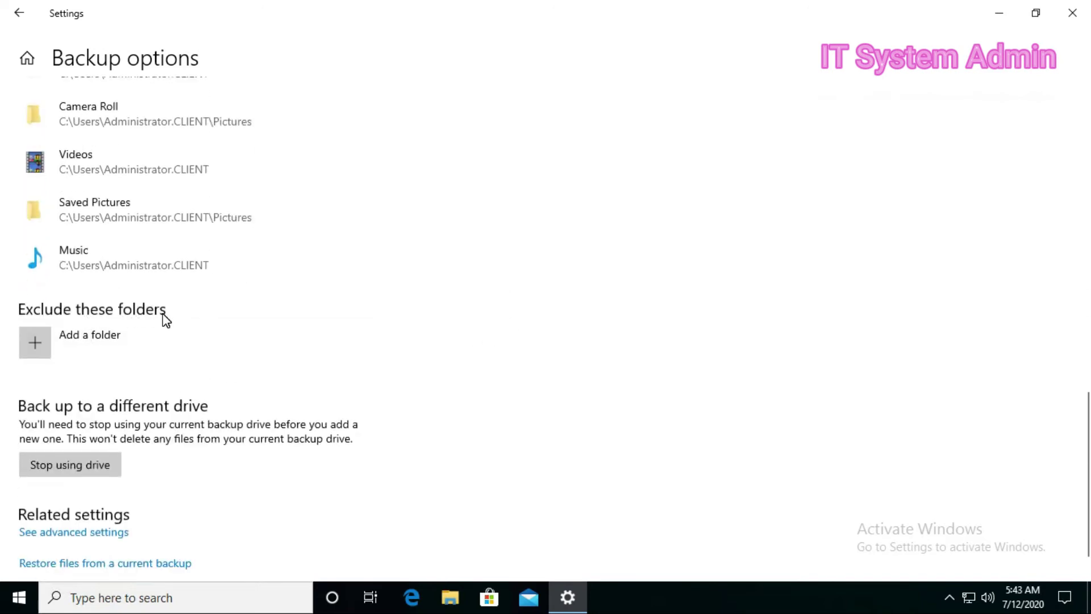
left_click(66, 344)
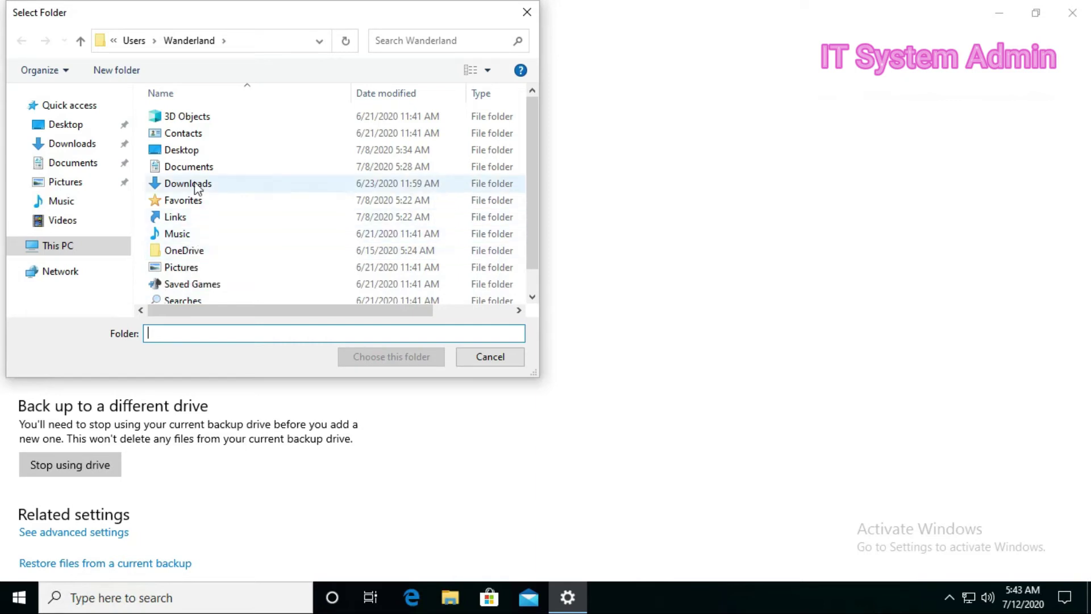
double_click(195, 151)
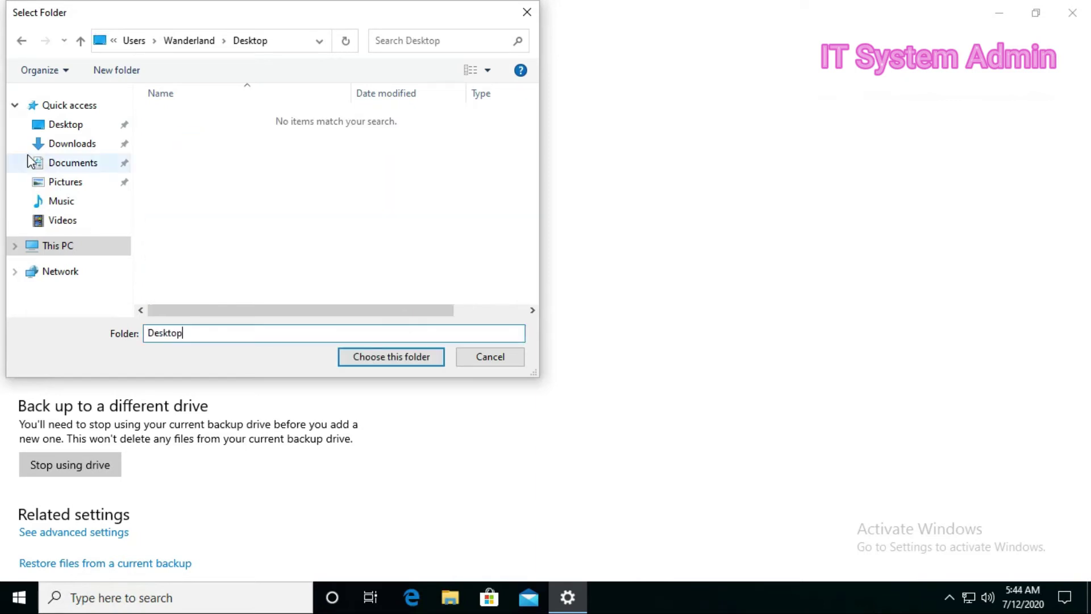
left_click(31, 130)
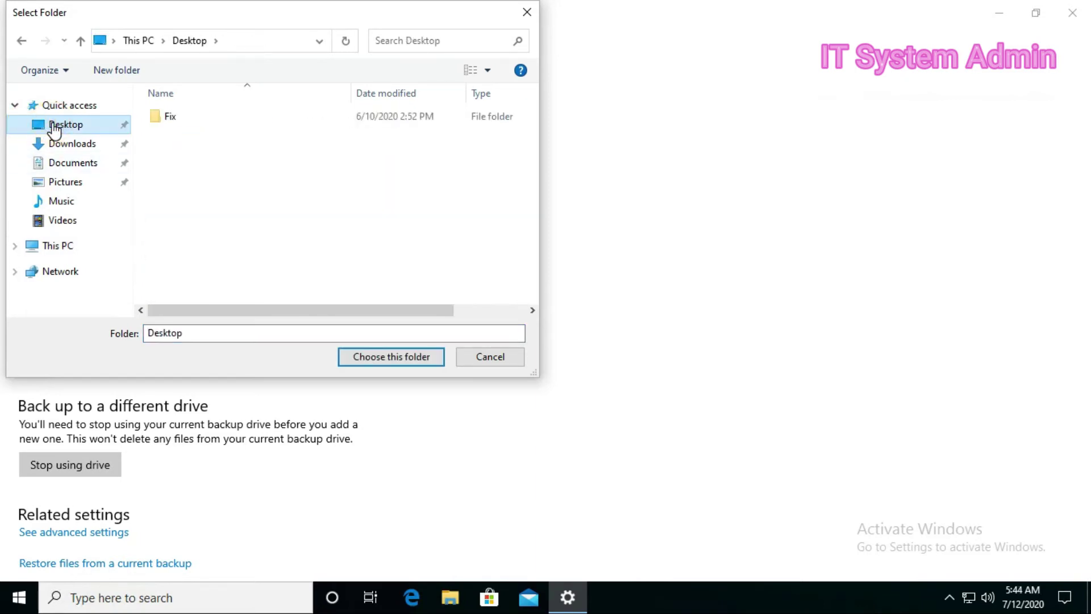
left_click(170, 118)
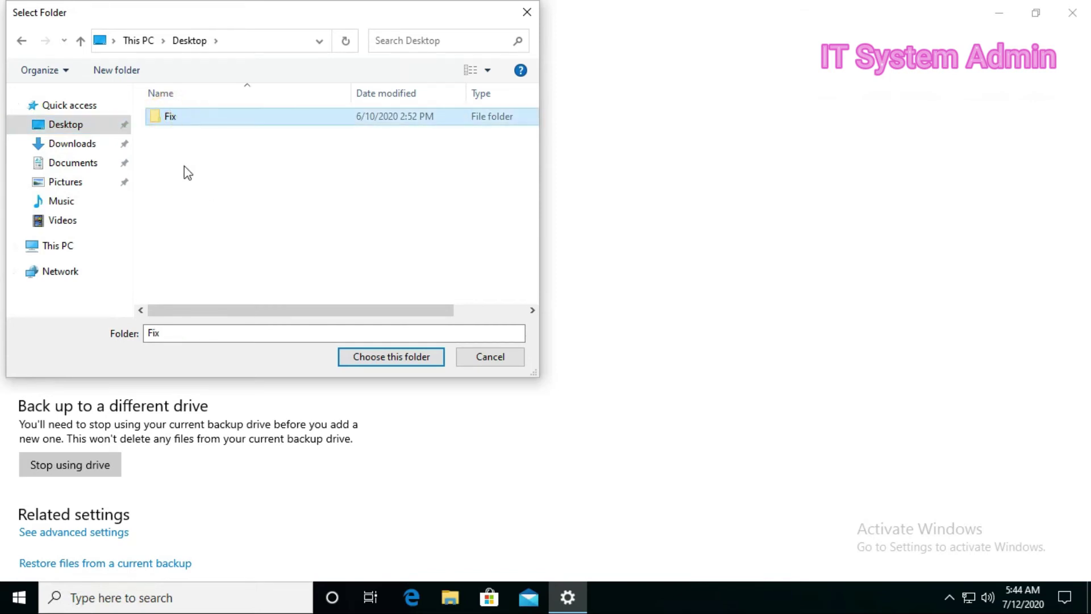
left_click(397, 363)
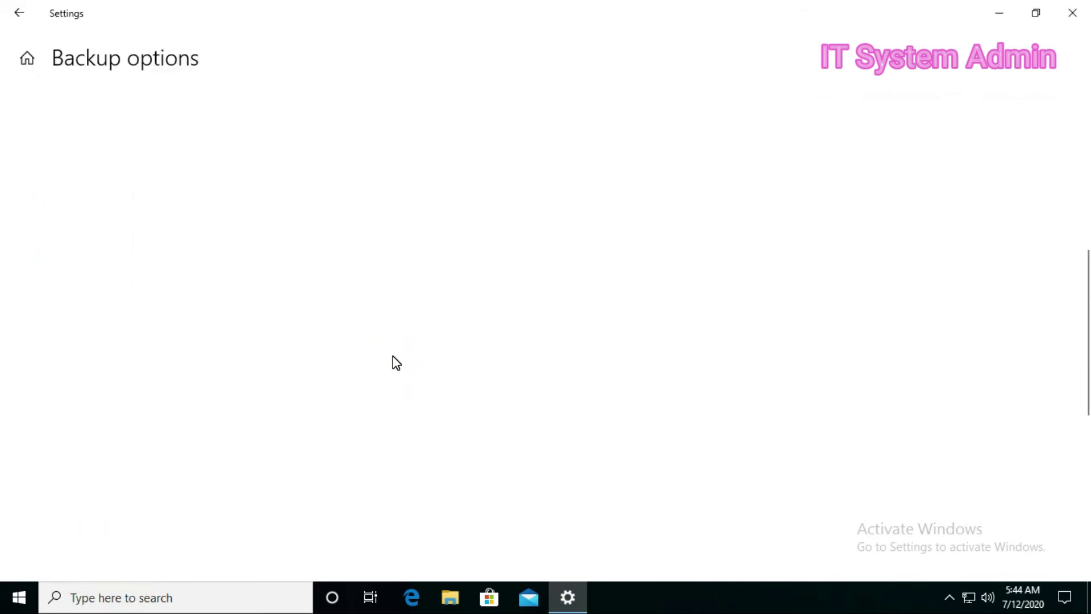
scroll(383, 329, "down", 8)
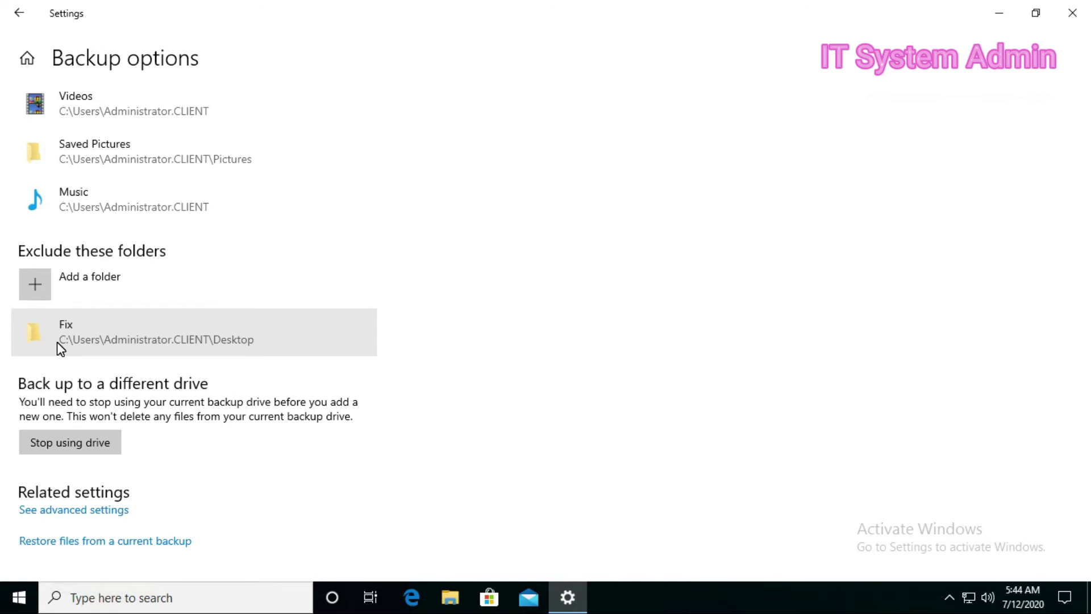
scroll(179, 371, "down", 1)
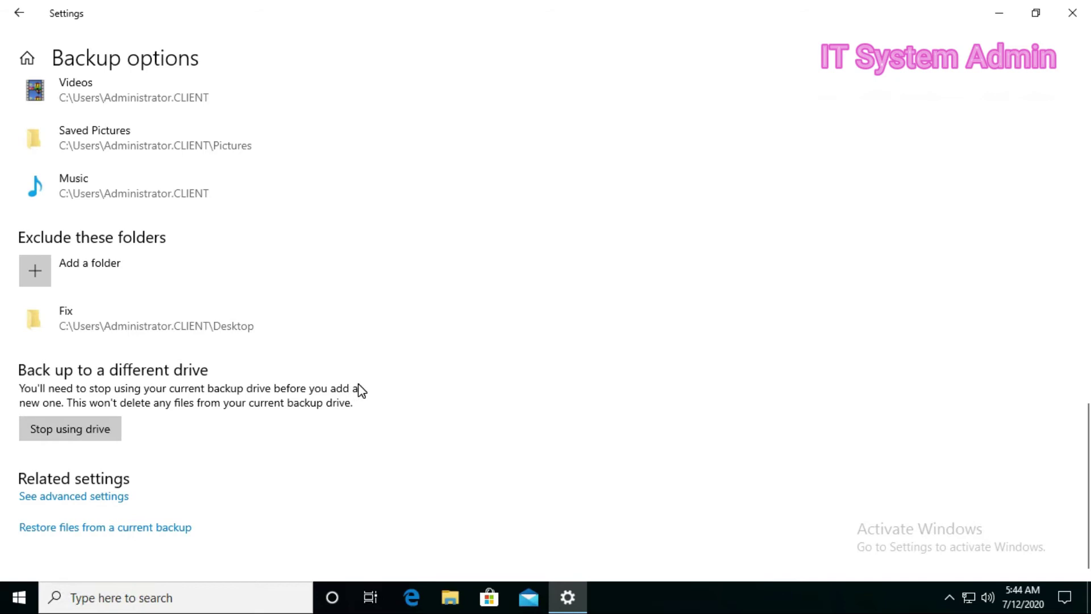
Minimize the backup settings and create a text document named Hello on the desktop
scroll(359, 388, "up", 15)
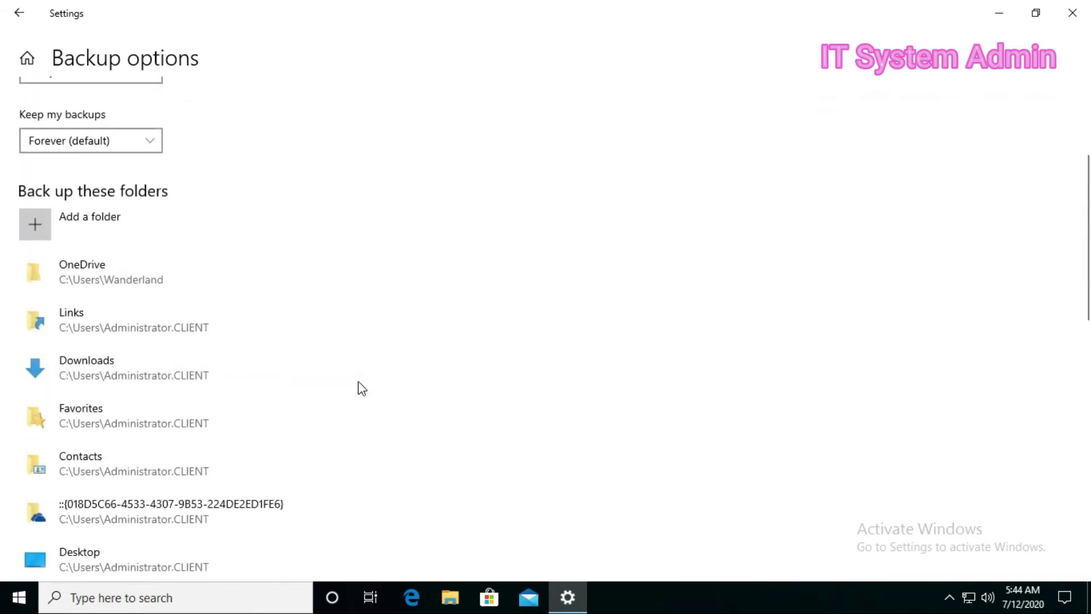
scroll(359, 388, "up", 1)
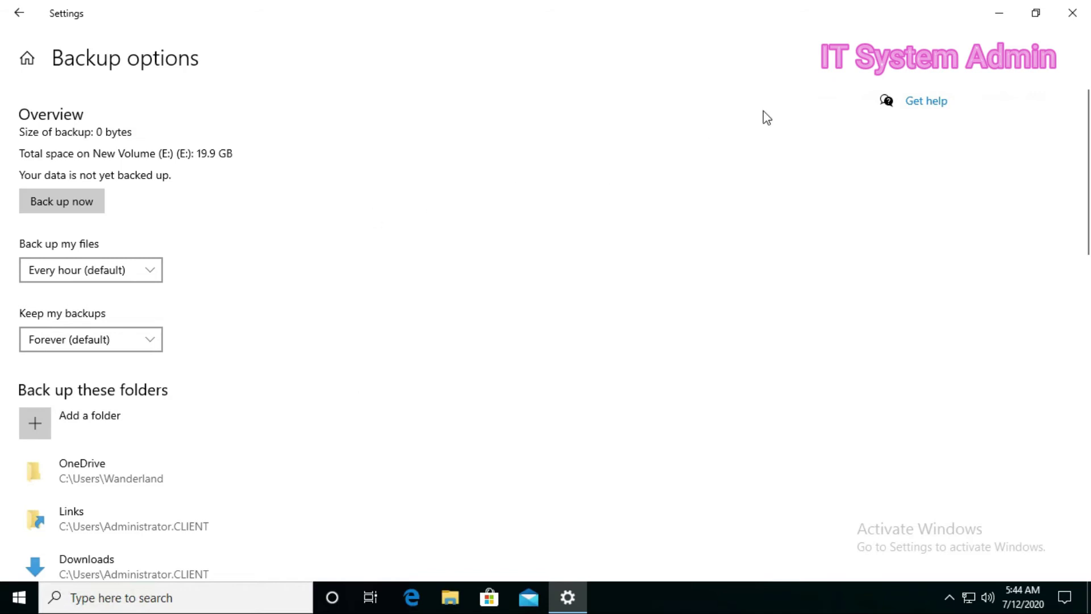
left_click(999, 12)
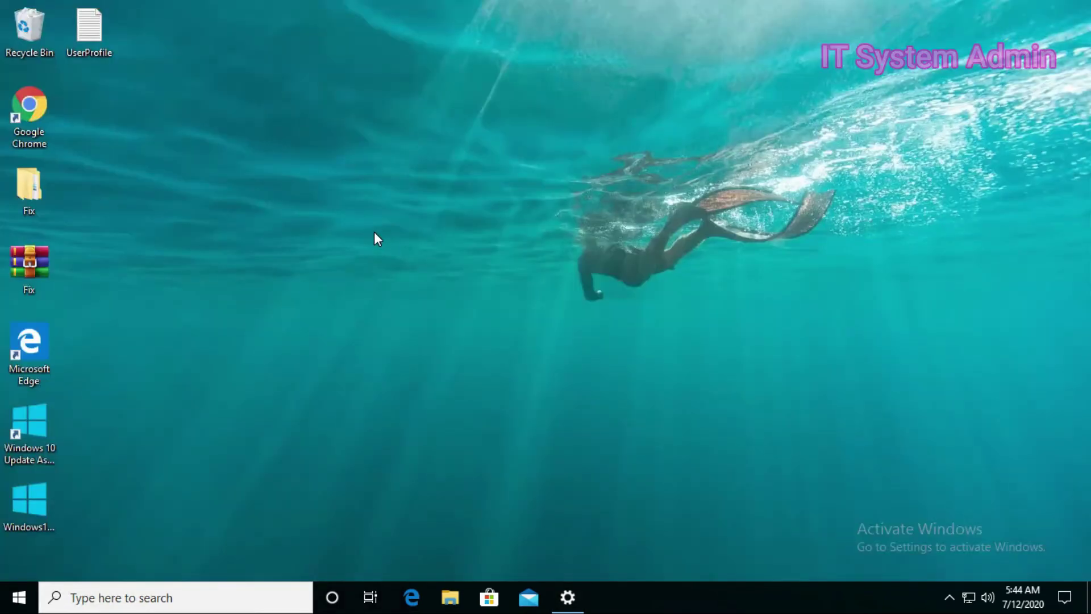
right_click(118, 124)
mouse_move(168, 250)
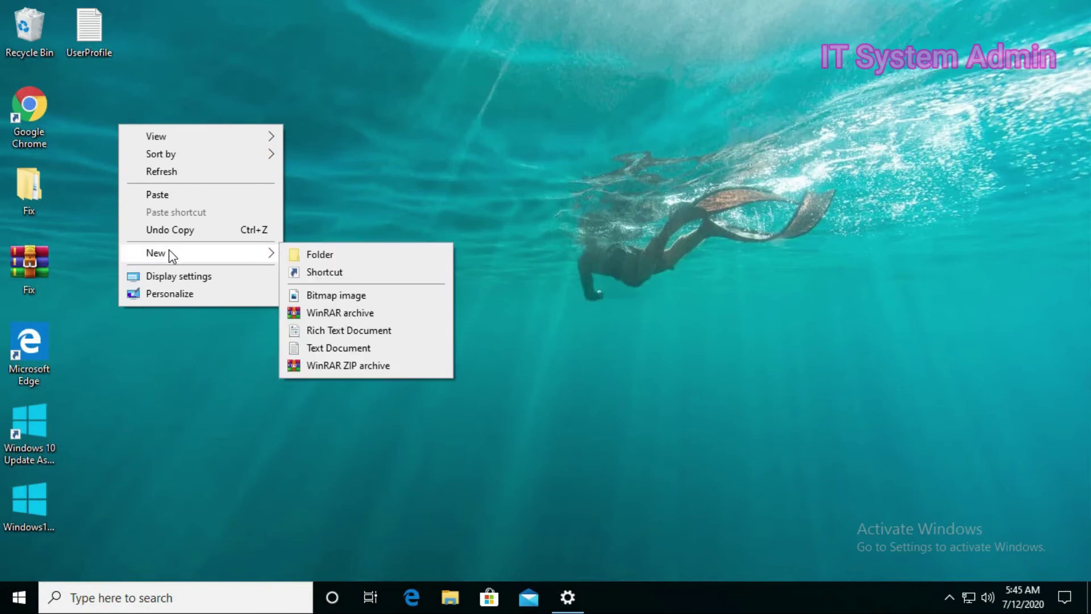
left_click(339, 347)
type("H")
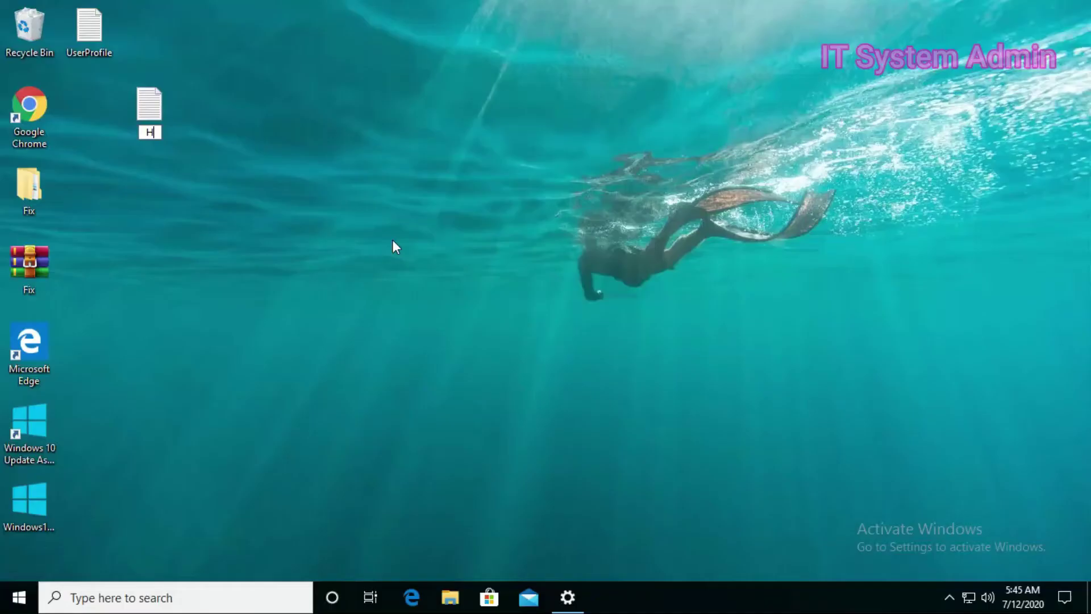
type("ello")
key("Return")
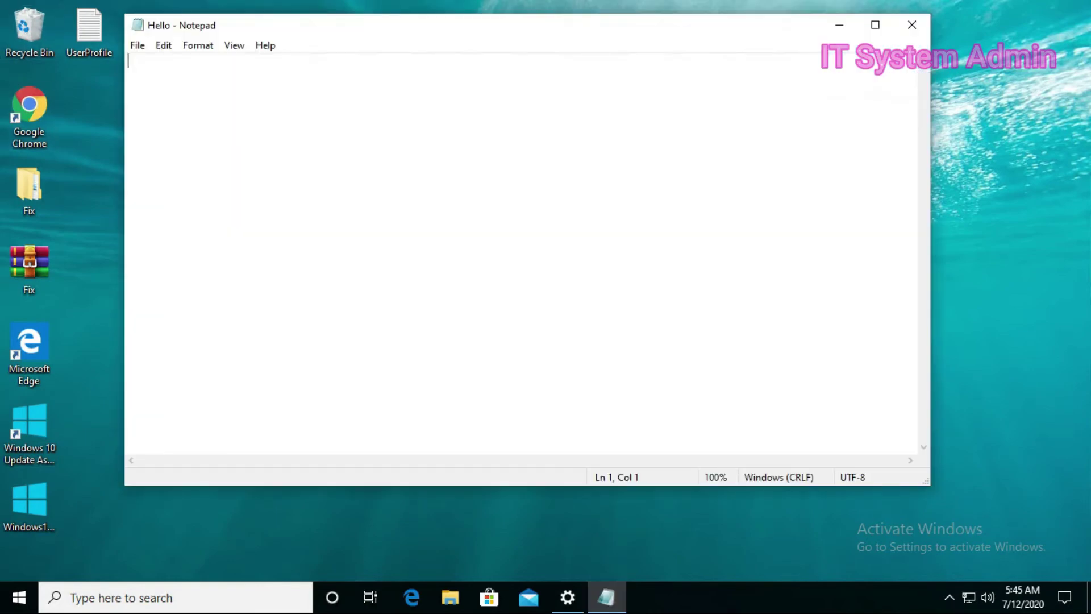
Enter the text "Hello friends" in the Hello document, save it and close it
type("Hello ")
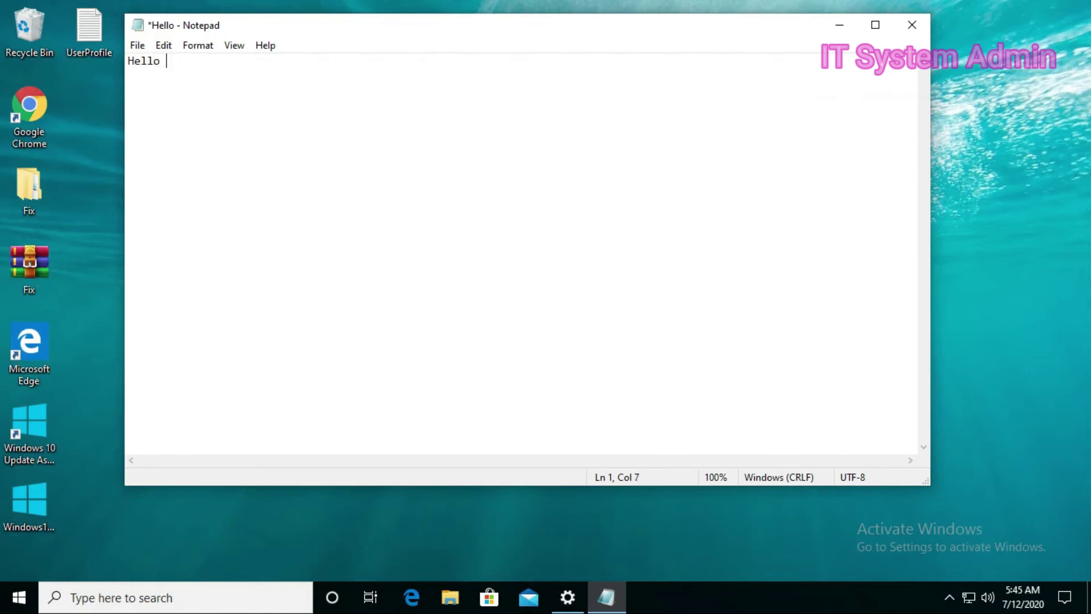
type("friends")
left_click(190, 96)
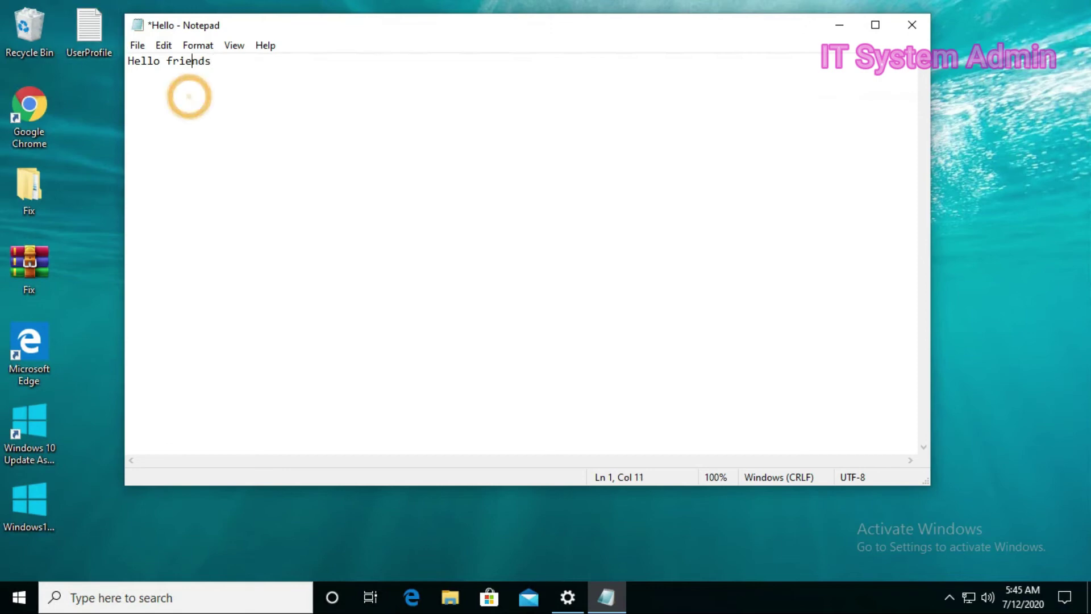
key("ctrl+s")
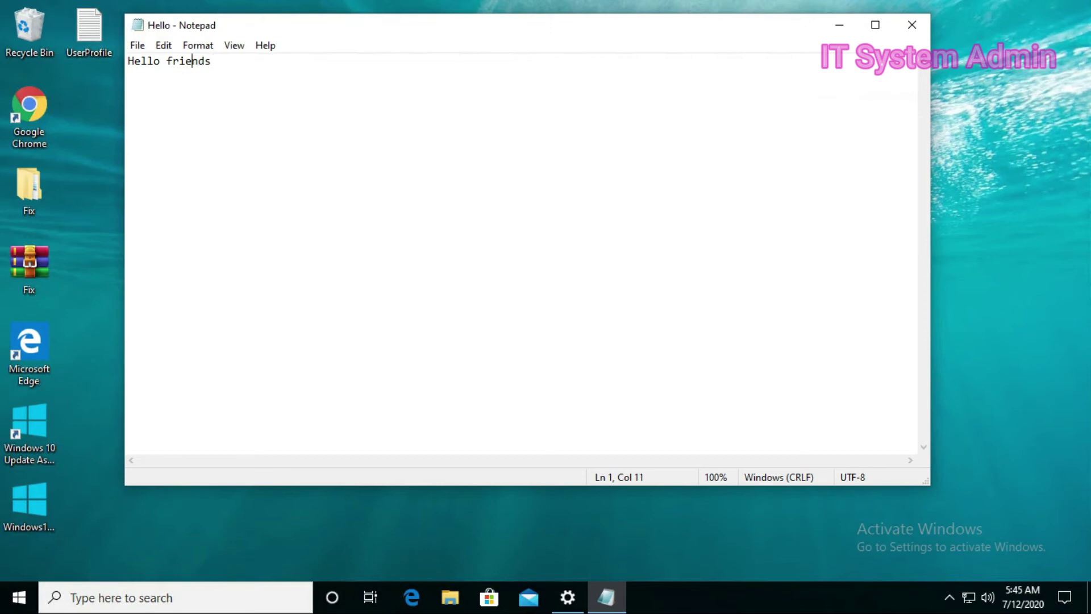
left_click(911, 25)
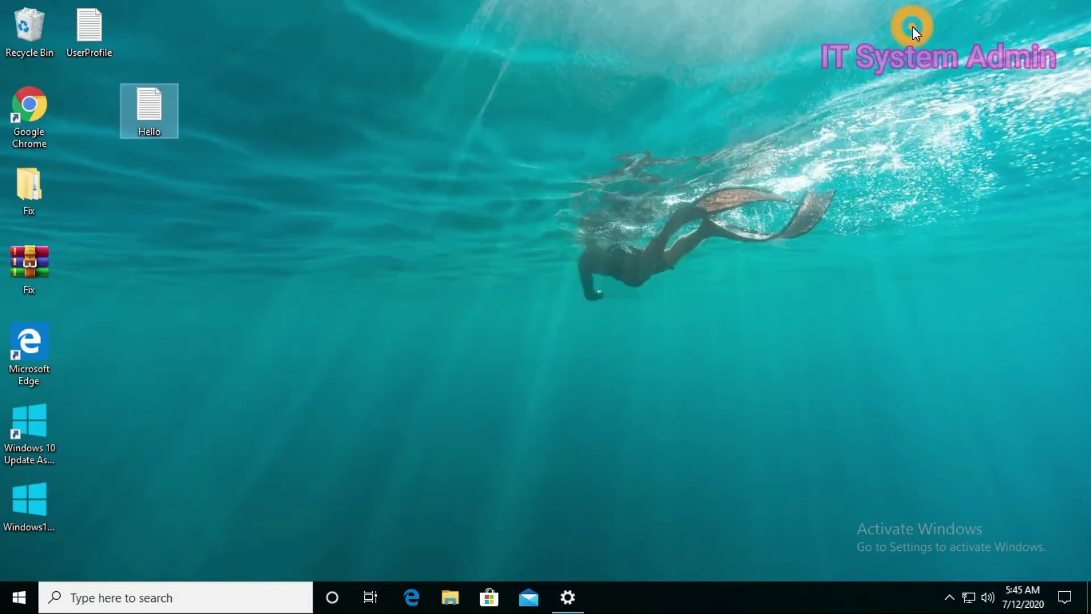
left_click(292, 183)
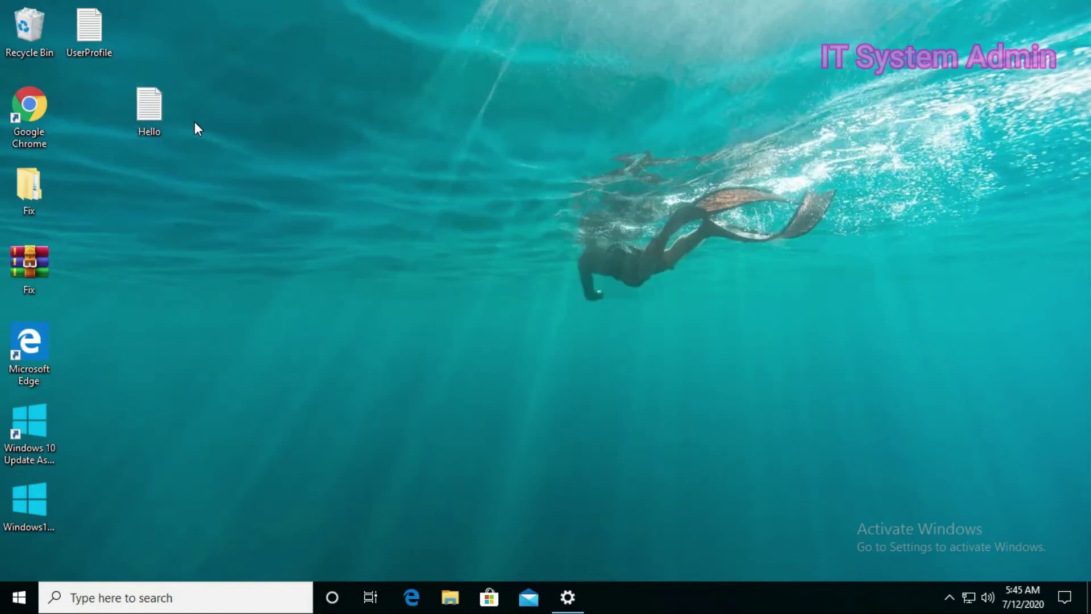
Return to the backup options, run a File History backup immediately and close Settings once it completes
right_click(348, 146)
left_click(369, 193)
left_click(568, 596)
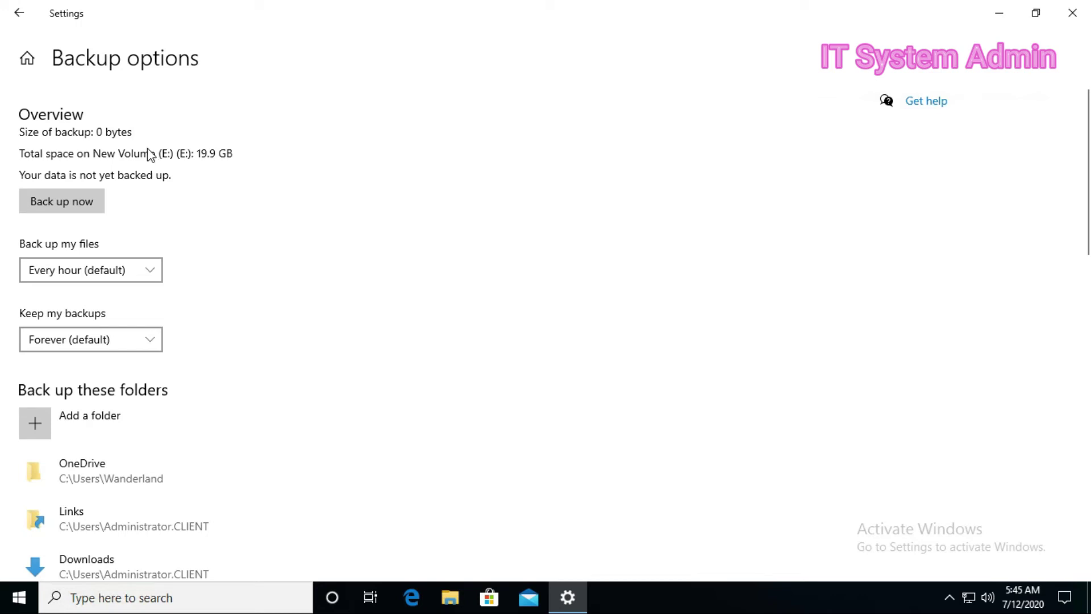
left_click(67, 203)
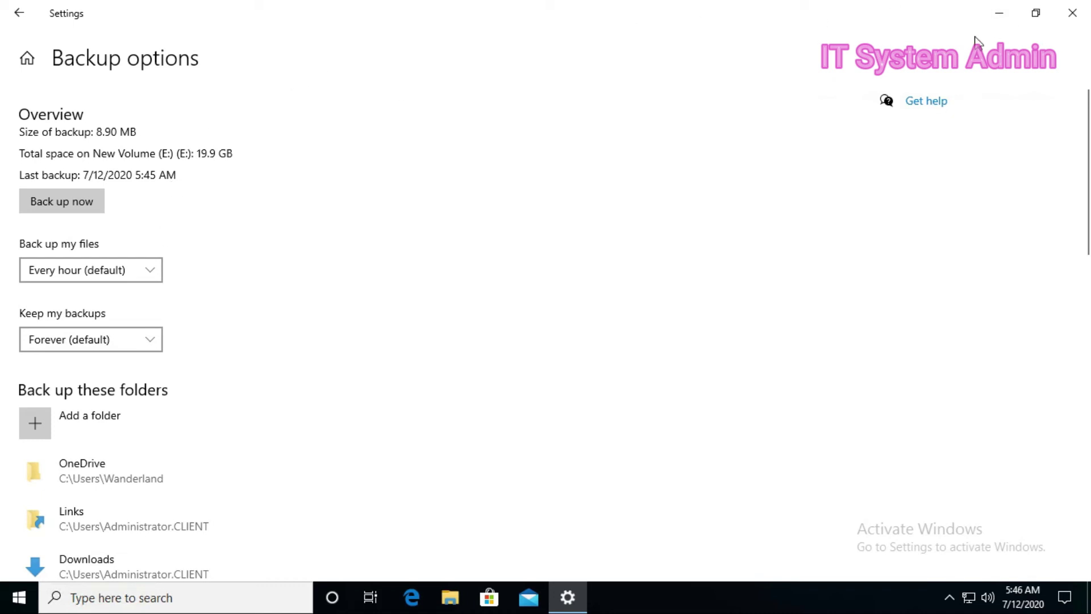
left_click(1073, 14)
right_click(360, 129)
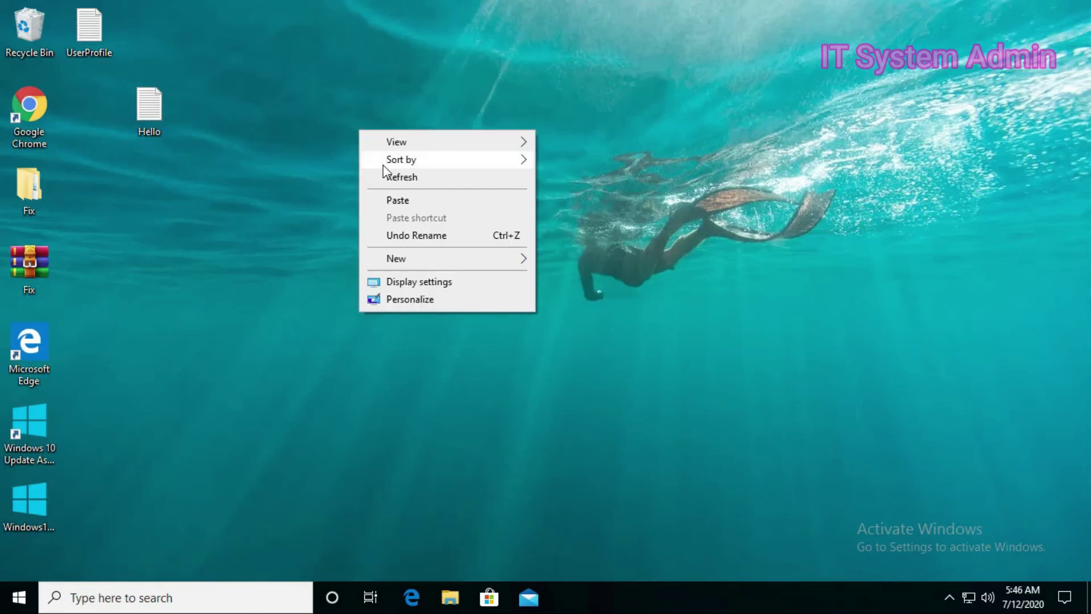
left_click(392, 178)
right_click(392, 166)
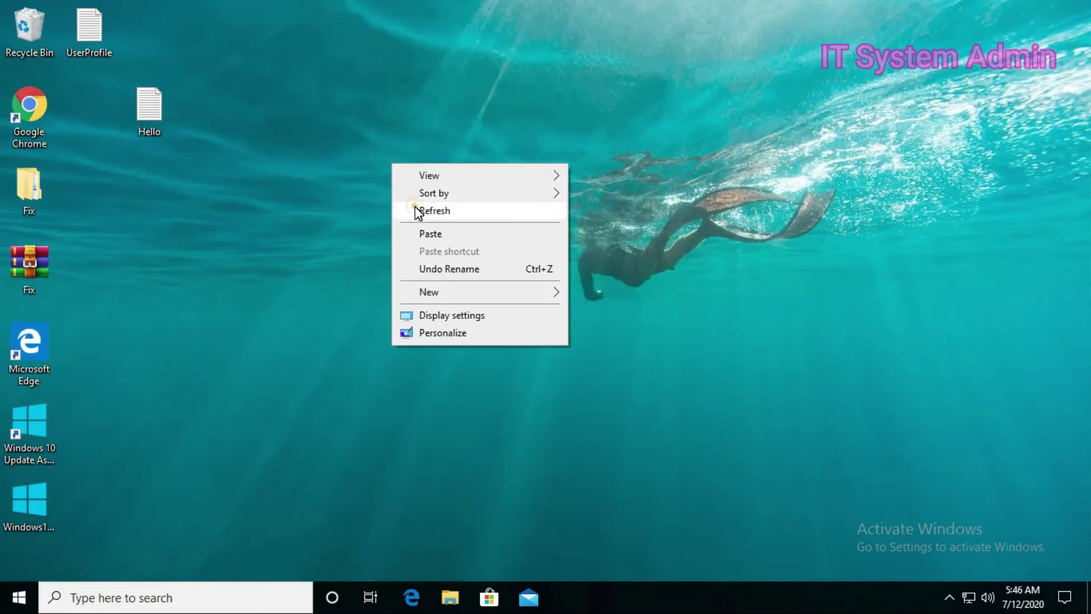
left_click(420, 209)
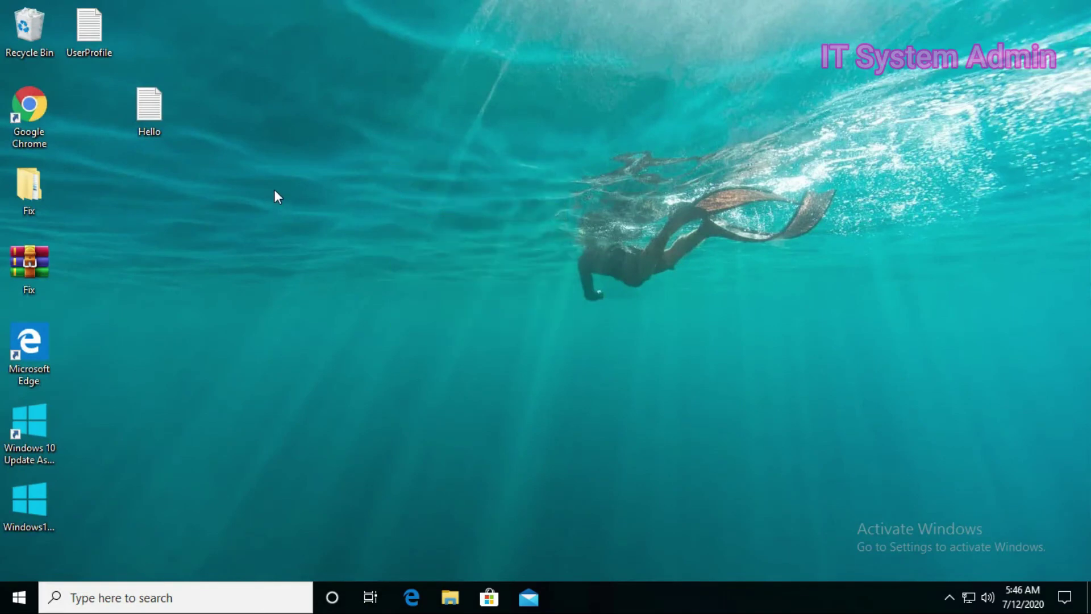
Open the Hello document on the desktop to view its text, and close it without saving changes
left_click(149, 108)
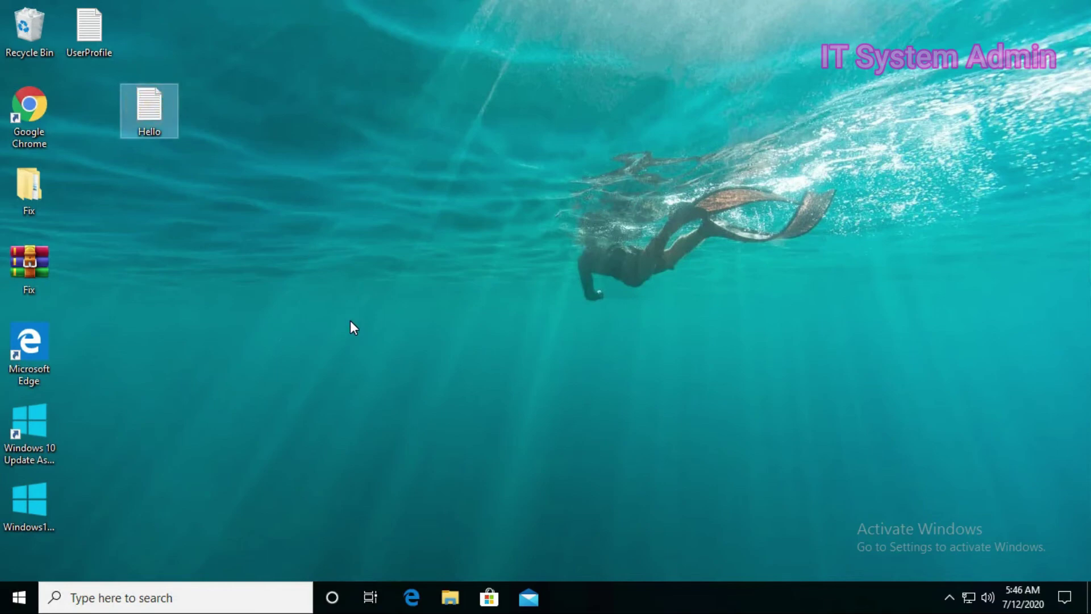
key("Return")
key("Return")
key("Return")
key("Return")
key("Return")
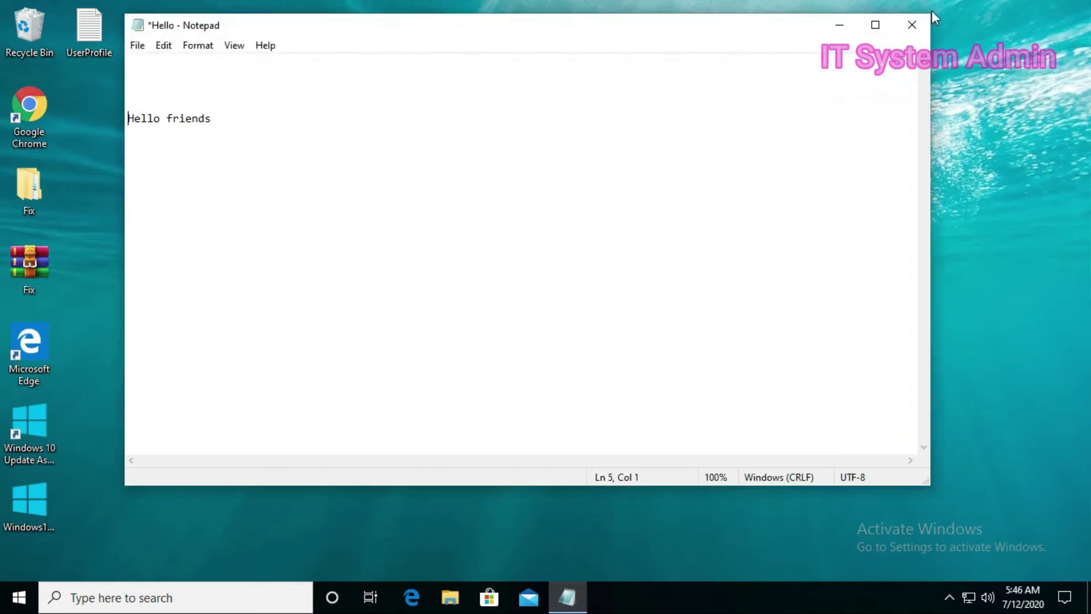
left_click(912, 24)
left_click(562, 307)
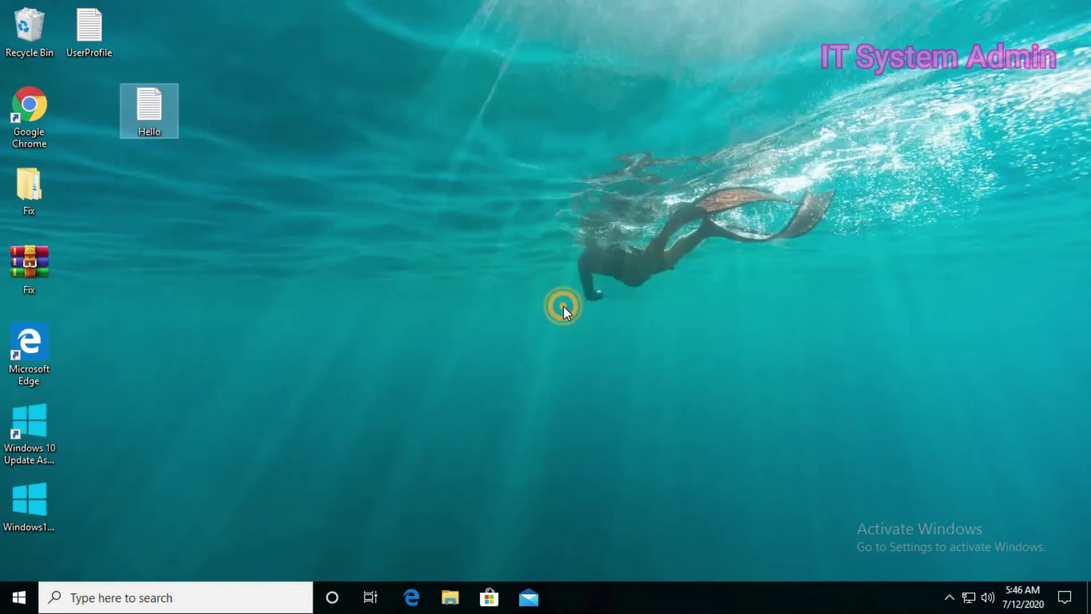
Delete the Hello text document from the desktop and refresh the desktop
right_click(167, 99)
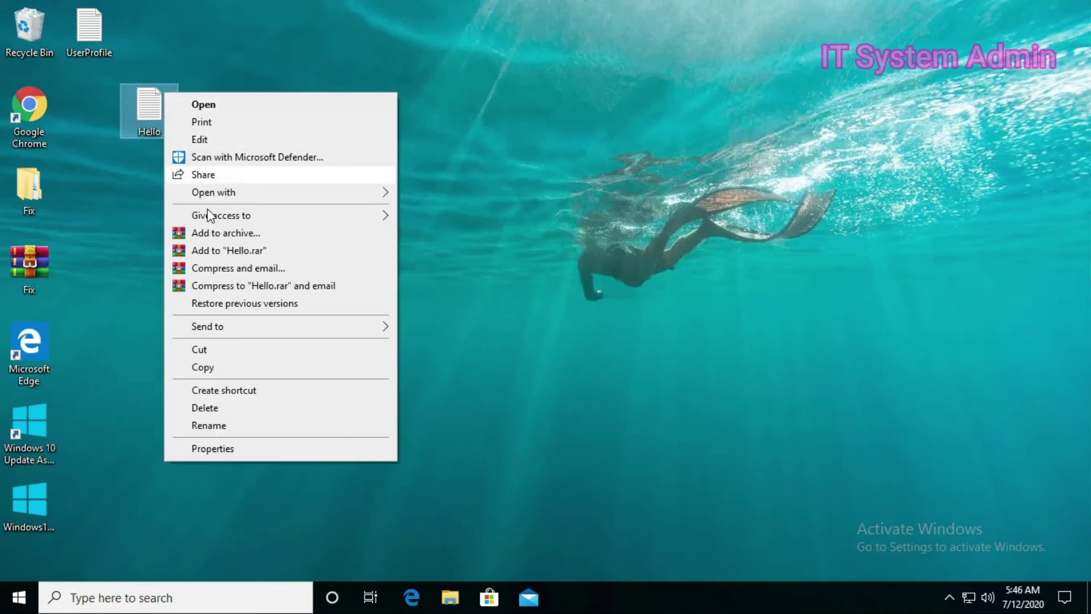
left_click(238, 409)
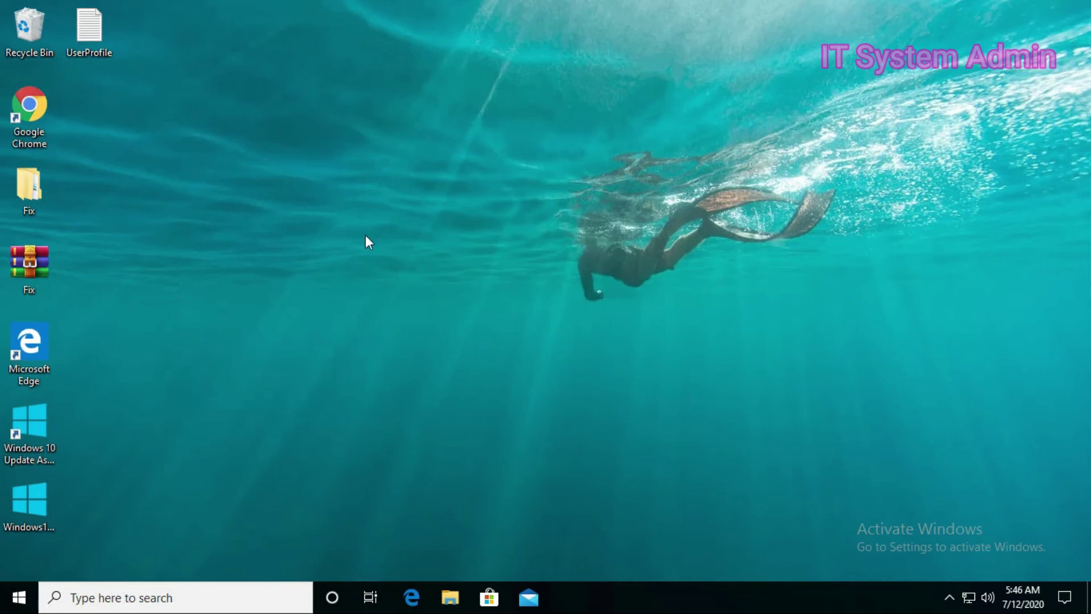
right_click(277, 129)
left_click(291, 168)
Reopen Settings and go to the File History backup options under Update & Security
left_click(19, 597)
mouse_move(19, 524)
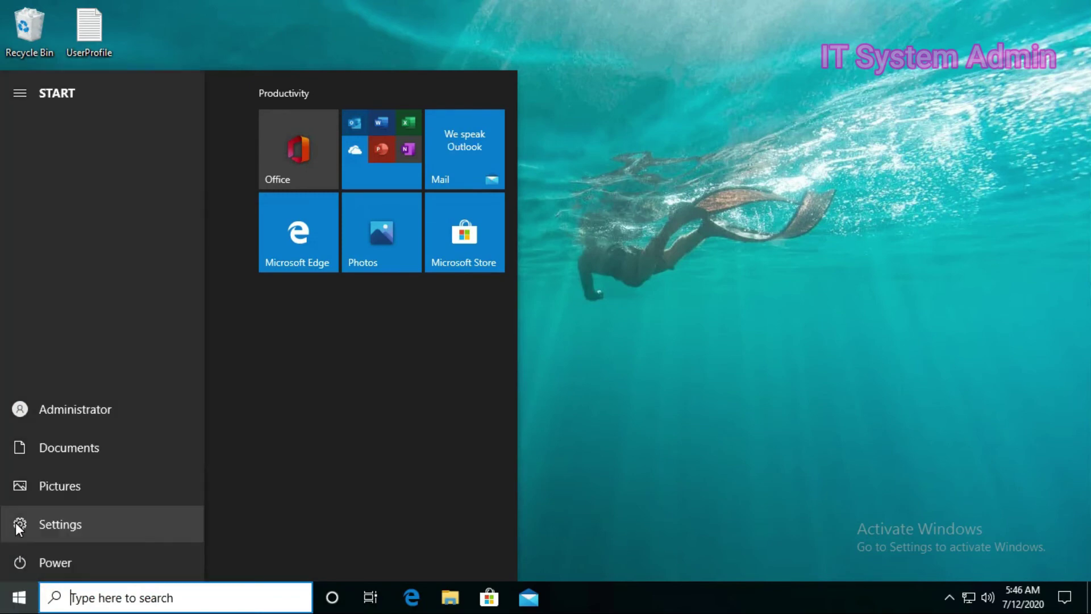
left_click(104, 524)
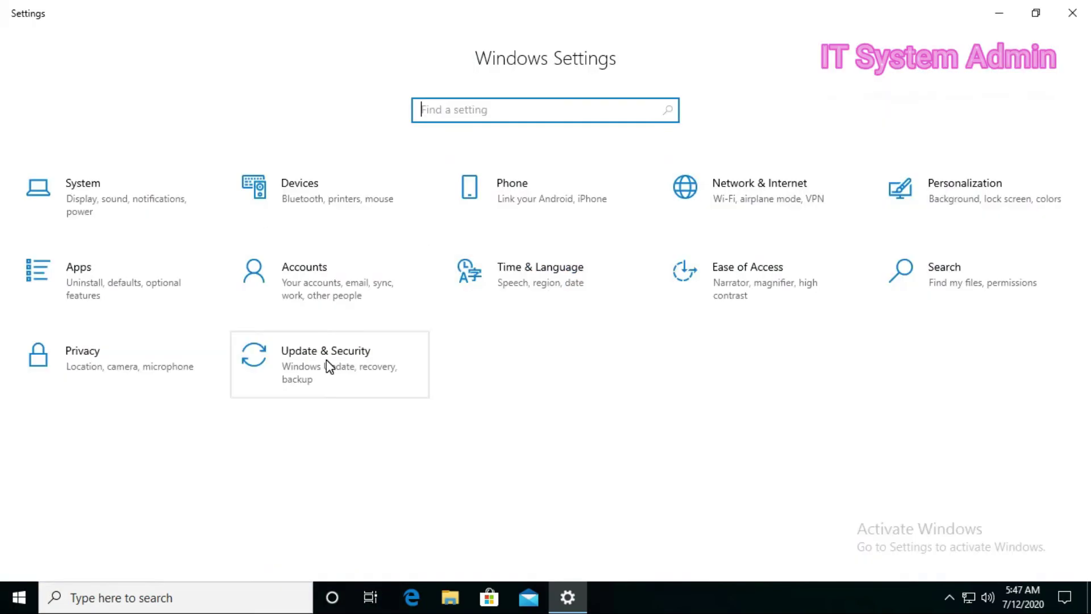
left_click(328, 365)
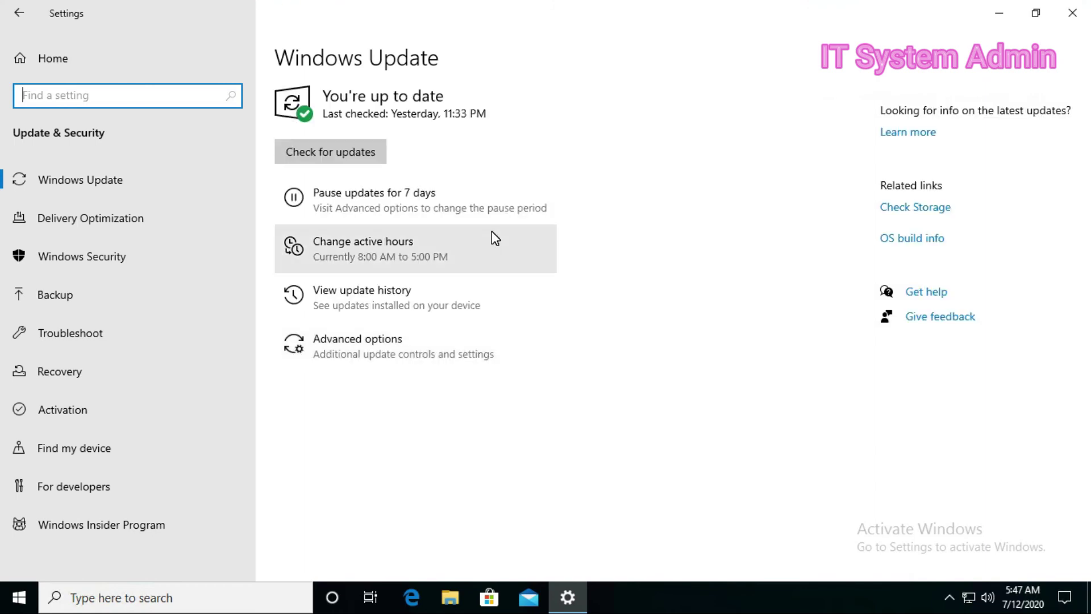
left_click(43, 308)
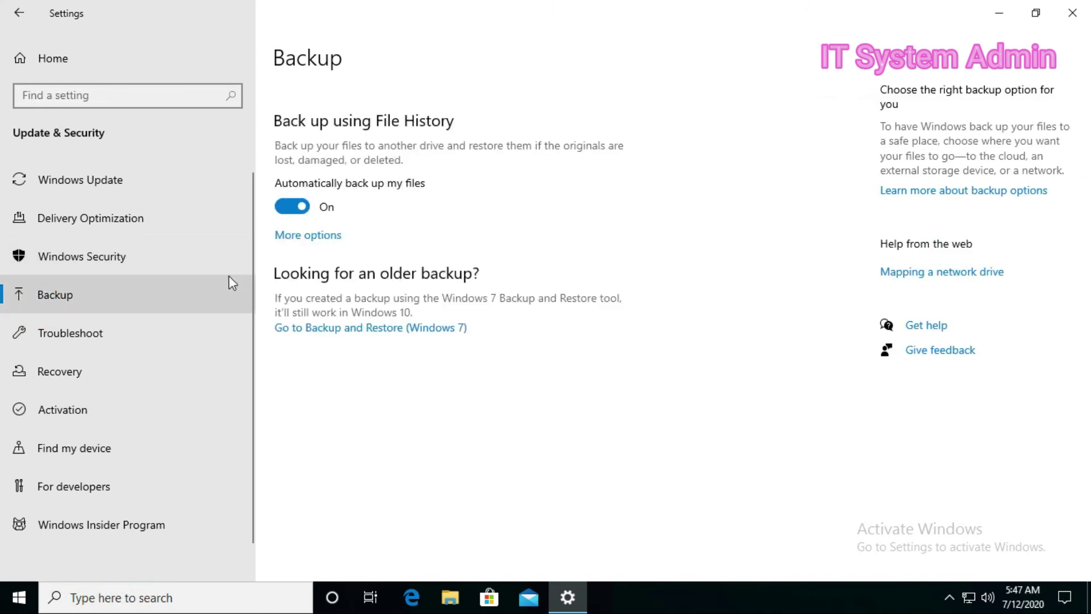
left_click(286, 237)
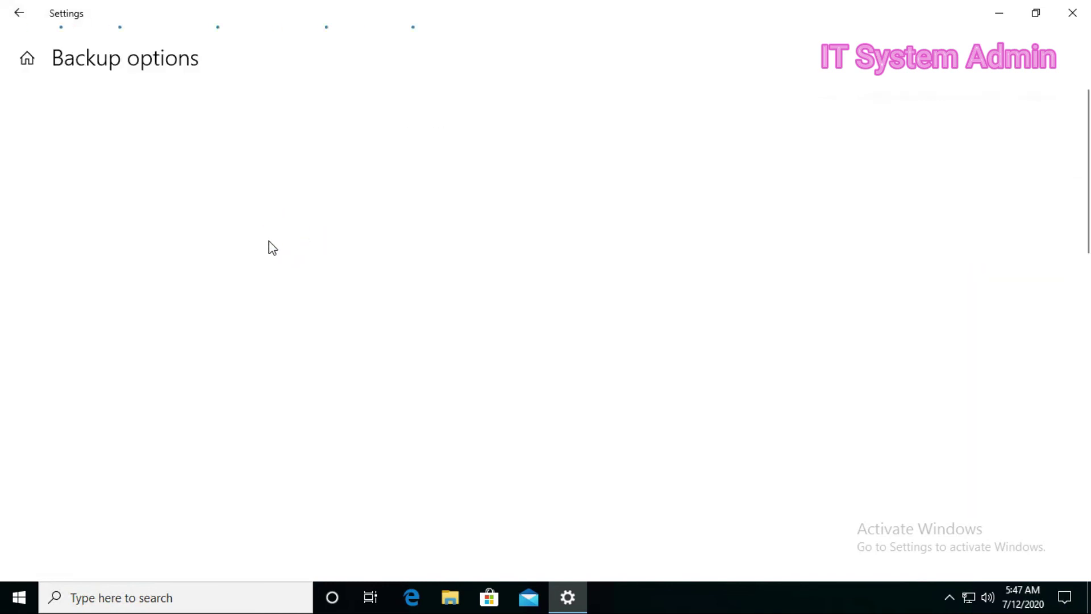
Restore the Hello text document from the Desktop folder of the current File History backup, and close the restored folder and File History windows
scroll(248, 234, "down", 15)
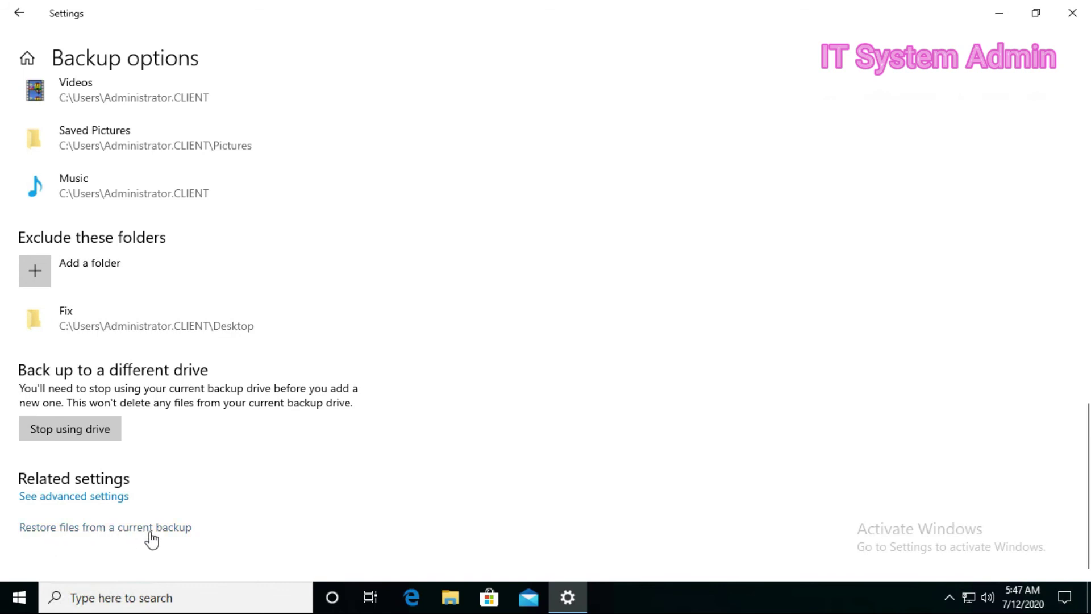
left_click(104, 529)
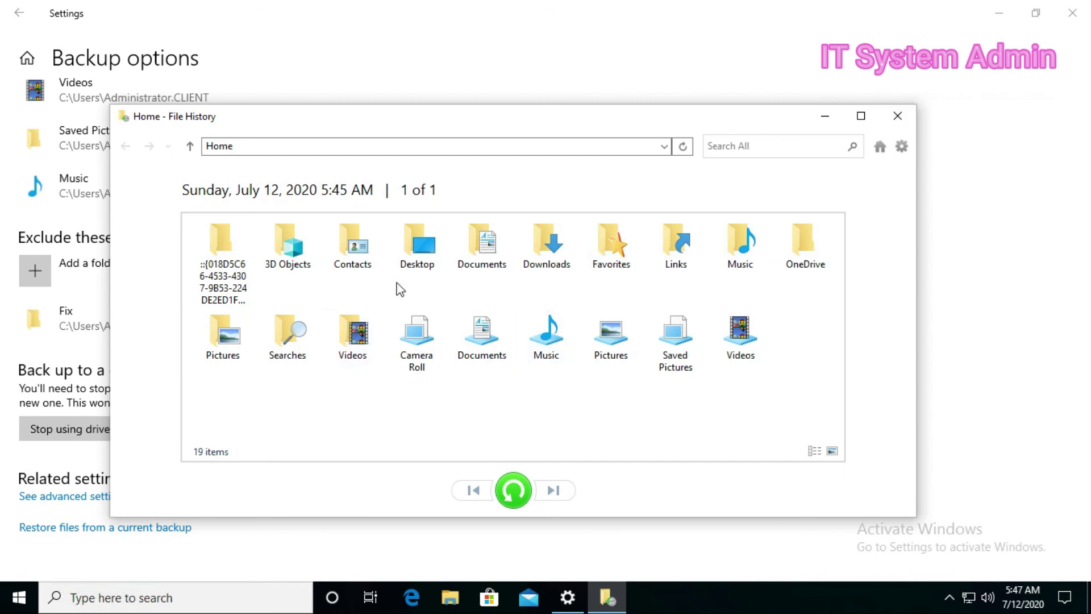
double_click(415, 254)
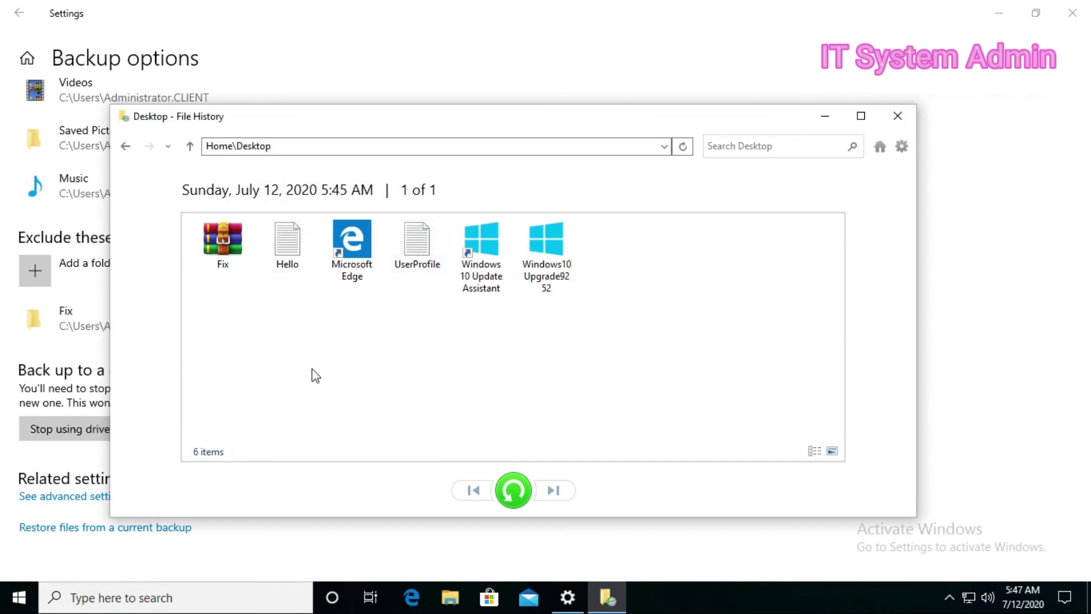
left_click(284, 250)
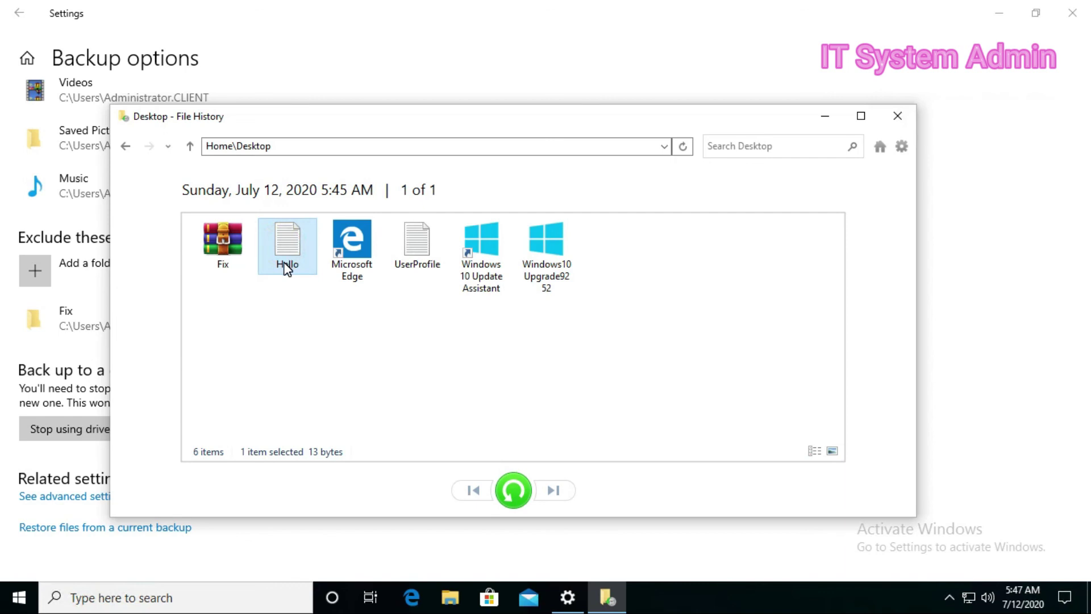
left_click(513, 490)
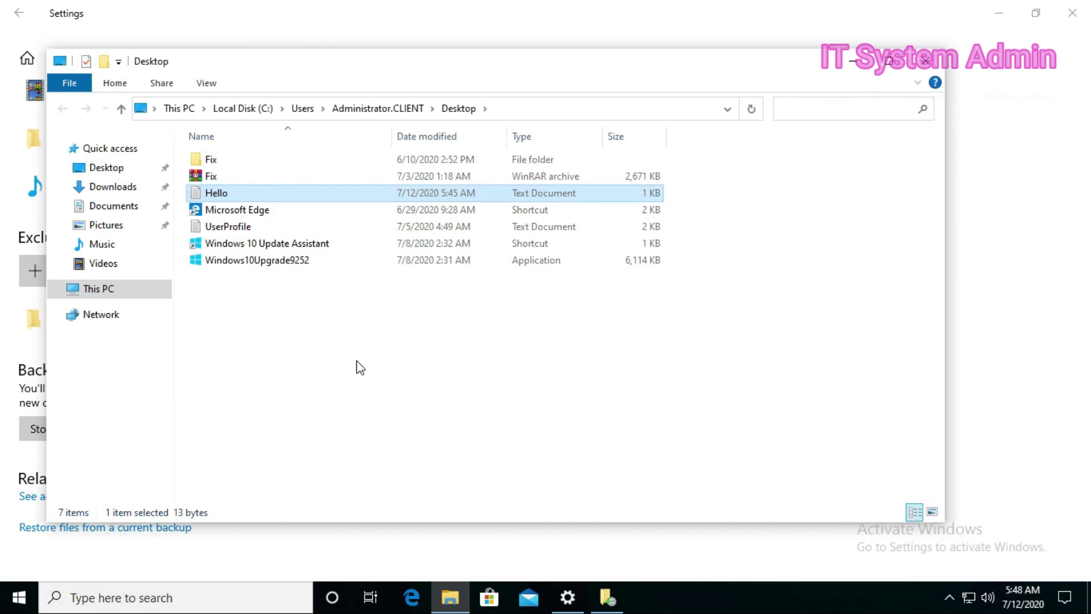
left_click(925, 61)
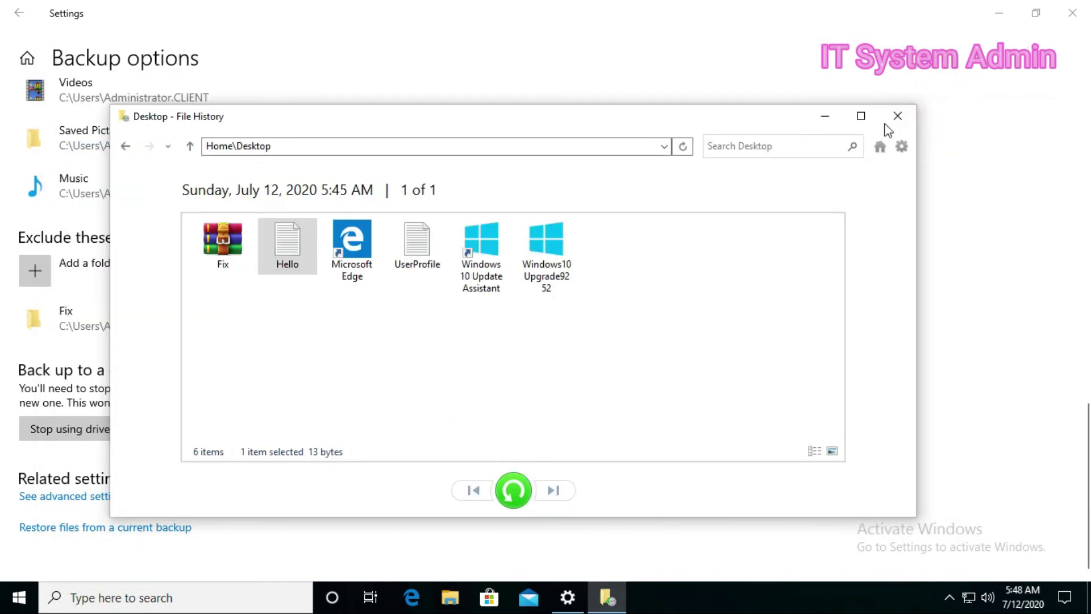
left_click(902, 121)
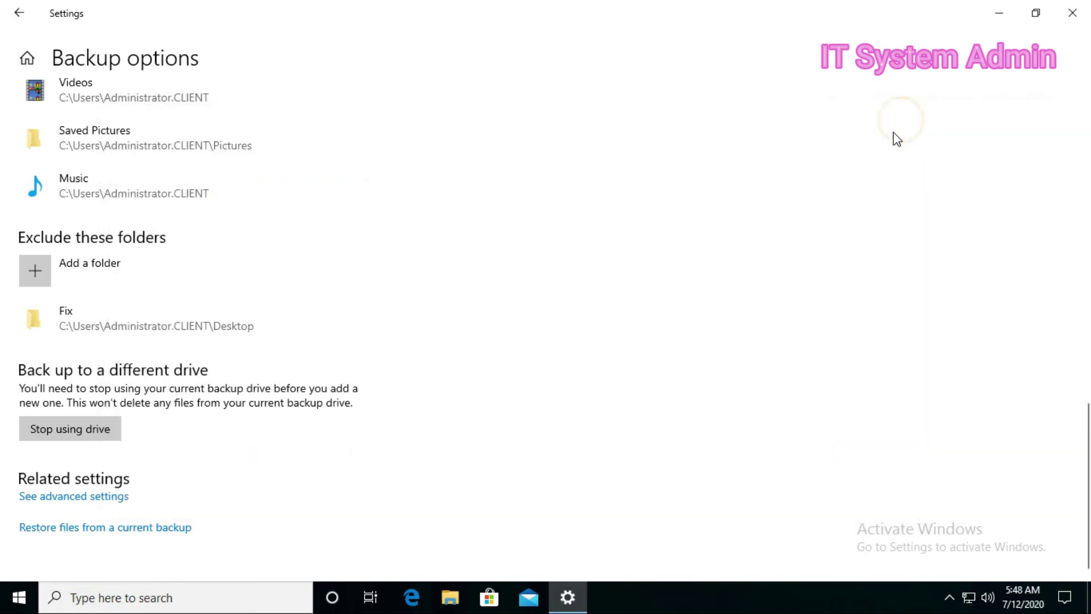
Close Settings and open the restored Hello document on the desktop to check its text, closing it without changes
left_click(23, 19)
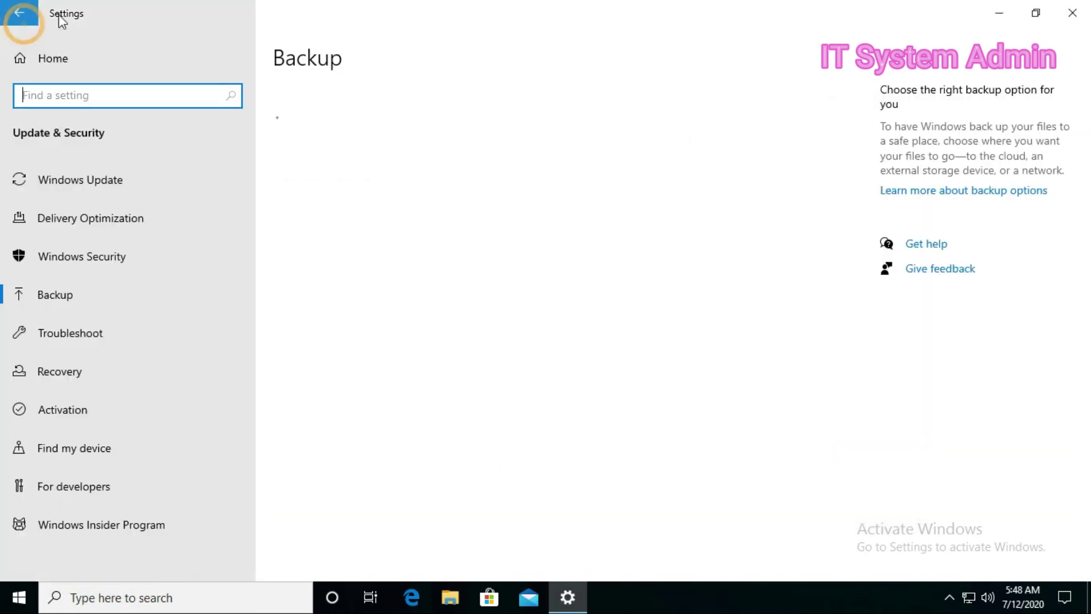
left_click(1073, 12)
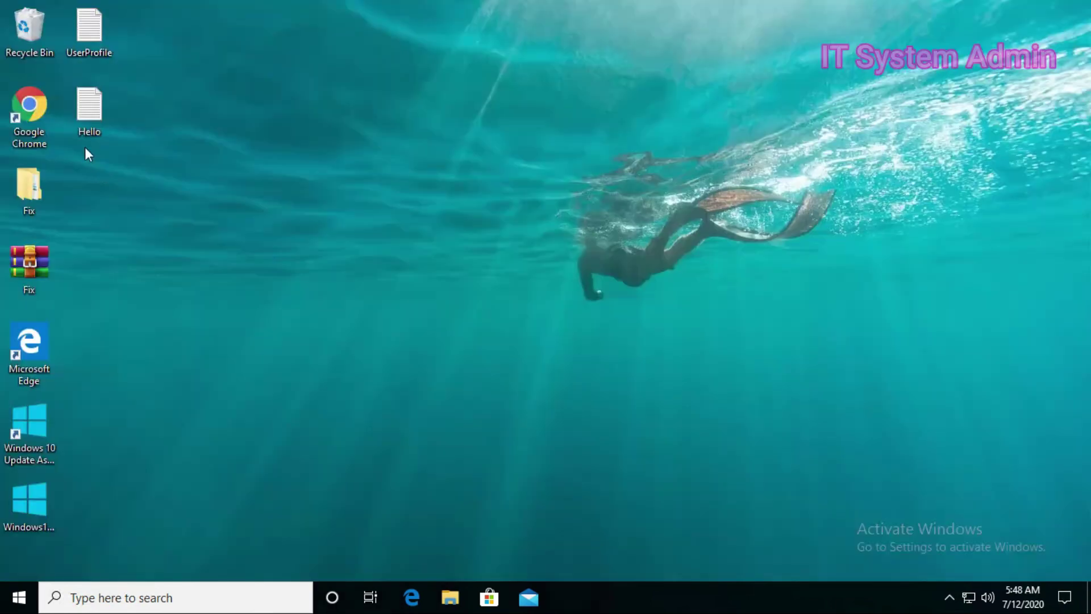
double_click(94, 116)
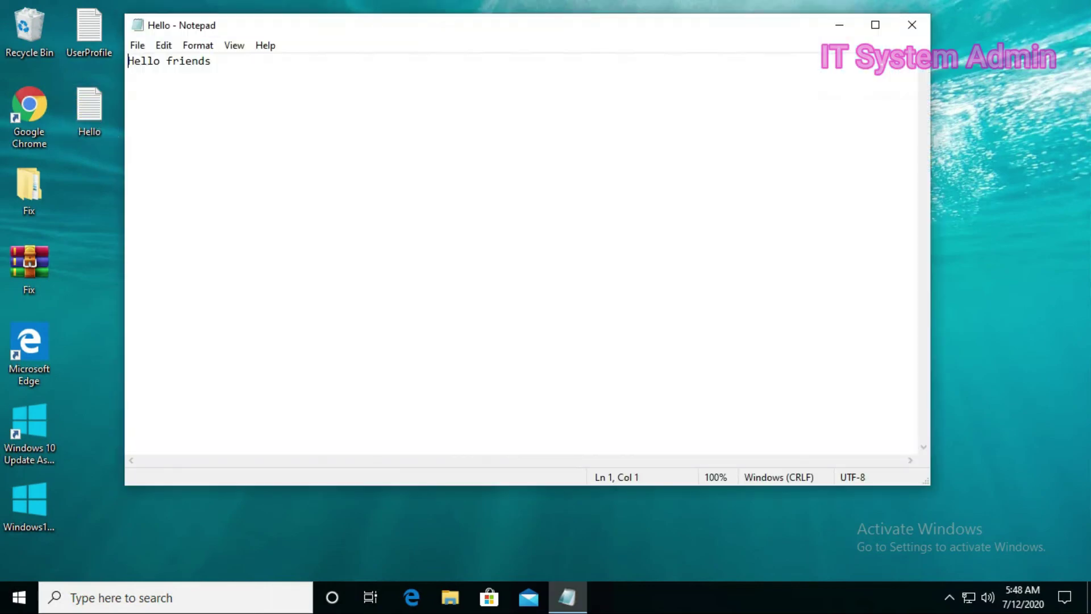
left_click(910, 26)
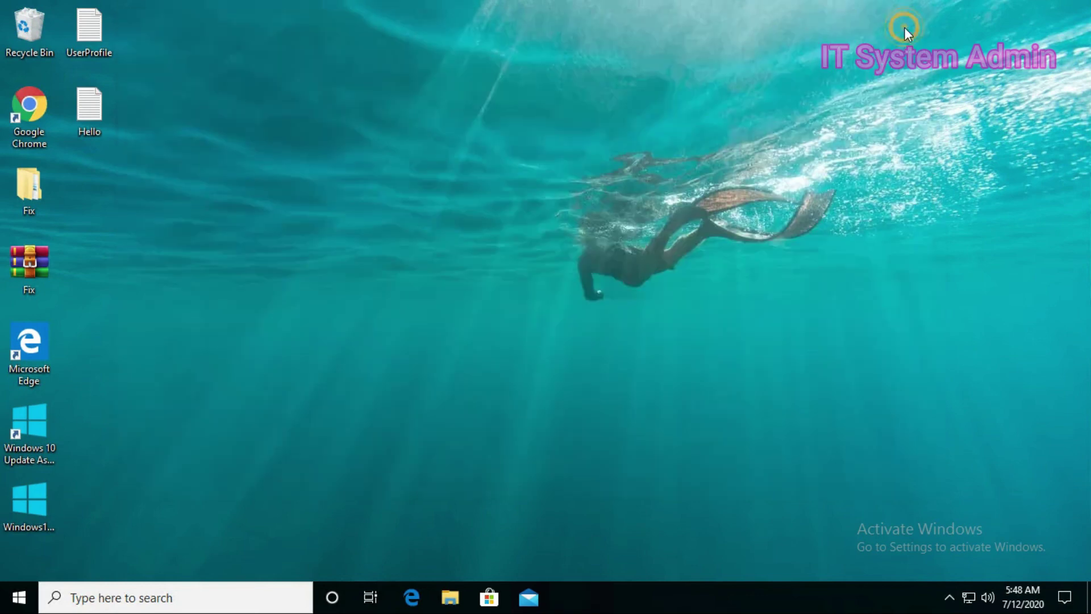